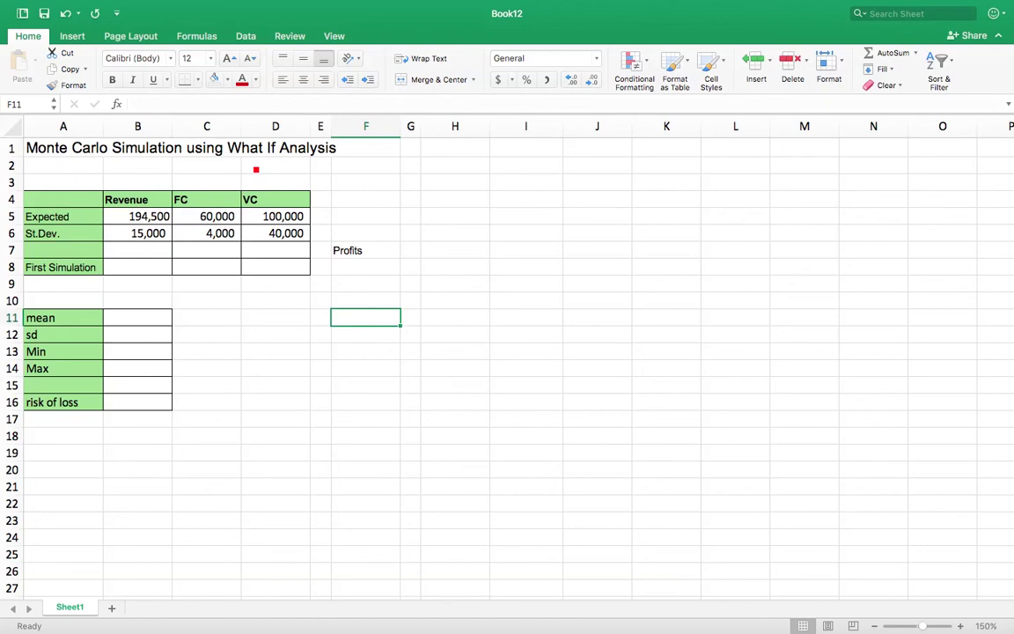
Review the expected values and standard deviations for revenue, fixed cost and variable cost
{"action": "left_click", "coordinate": [162, 222]}
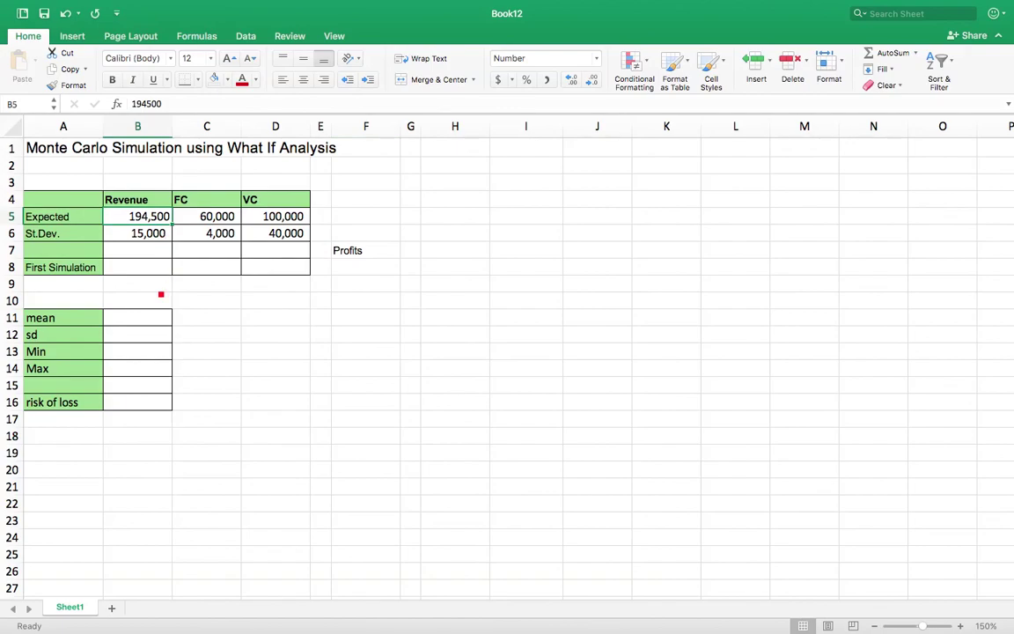
{"action": "left_click", "coordinate": [150, 232]}
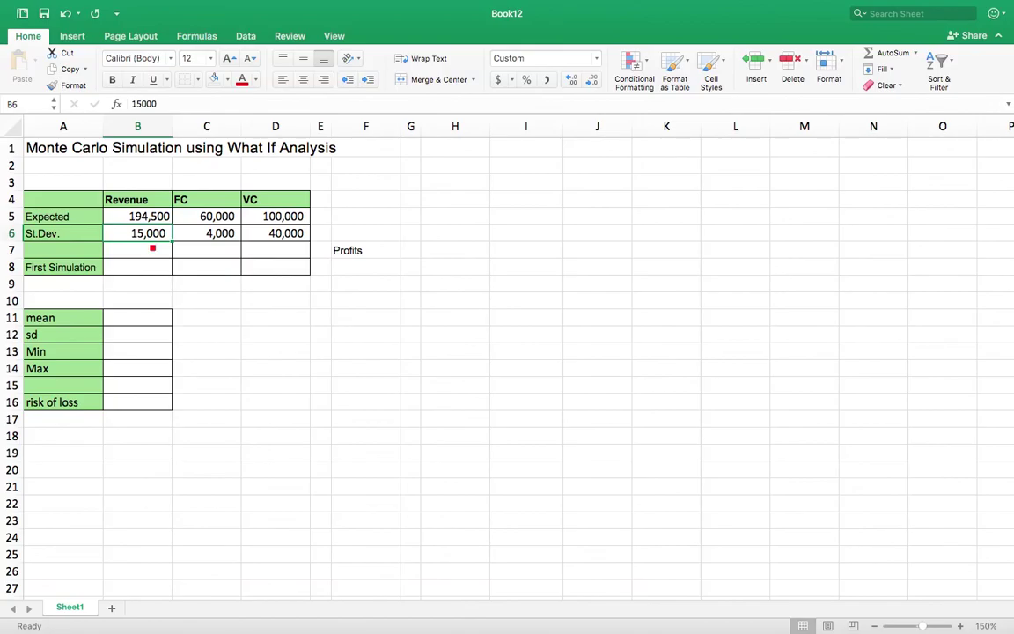
{"action": "left_click", "coordinate": [224, 222]}
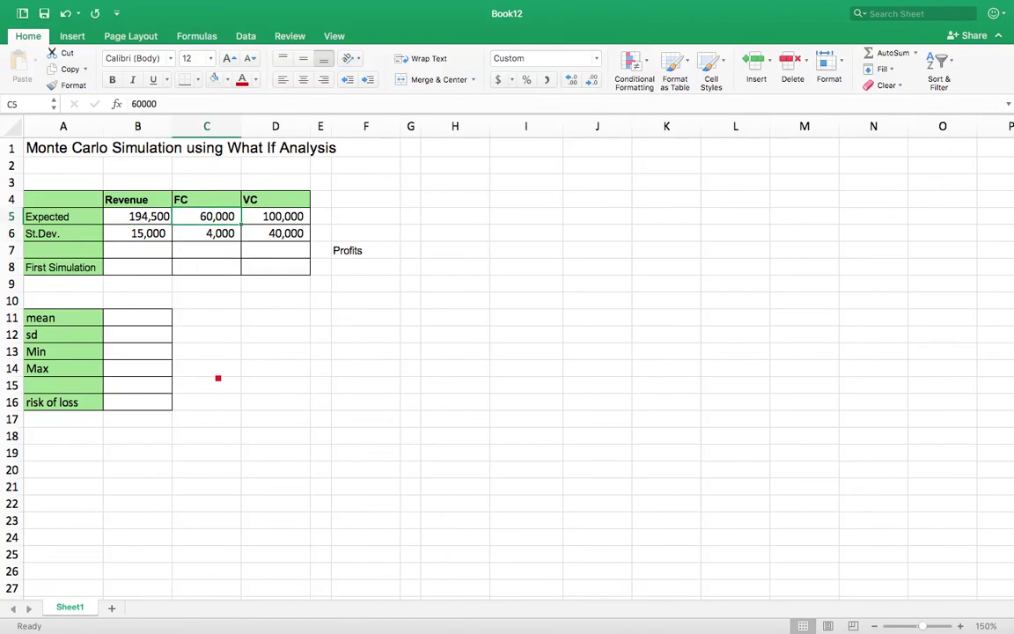
{"action": "left_click", "coordinate": [229, 235]}
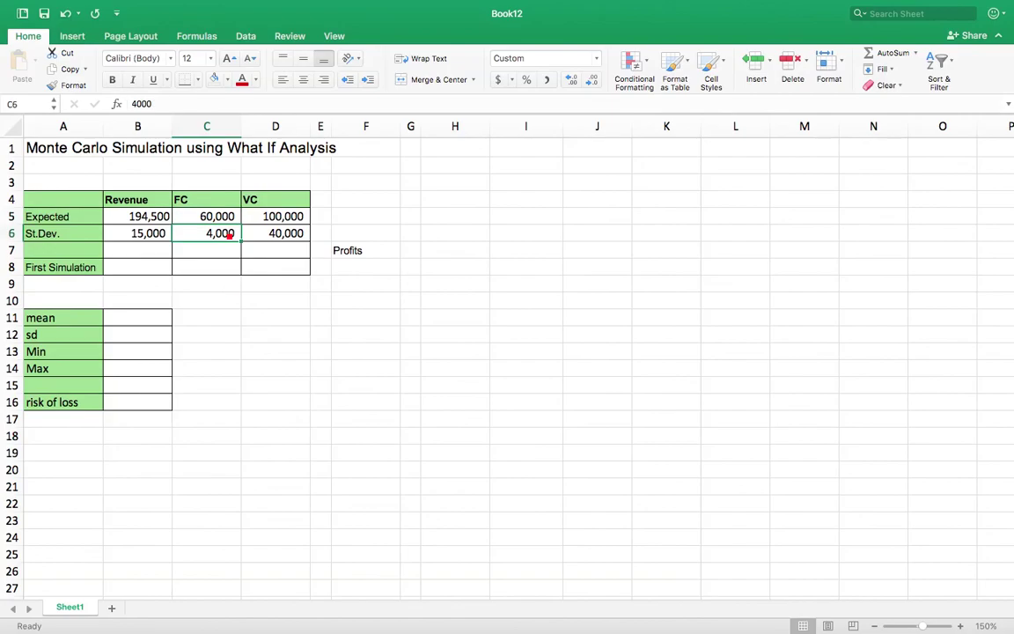
{"action": "left_click", "coordinate": [298, 217]}
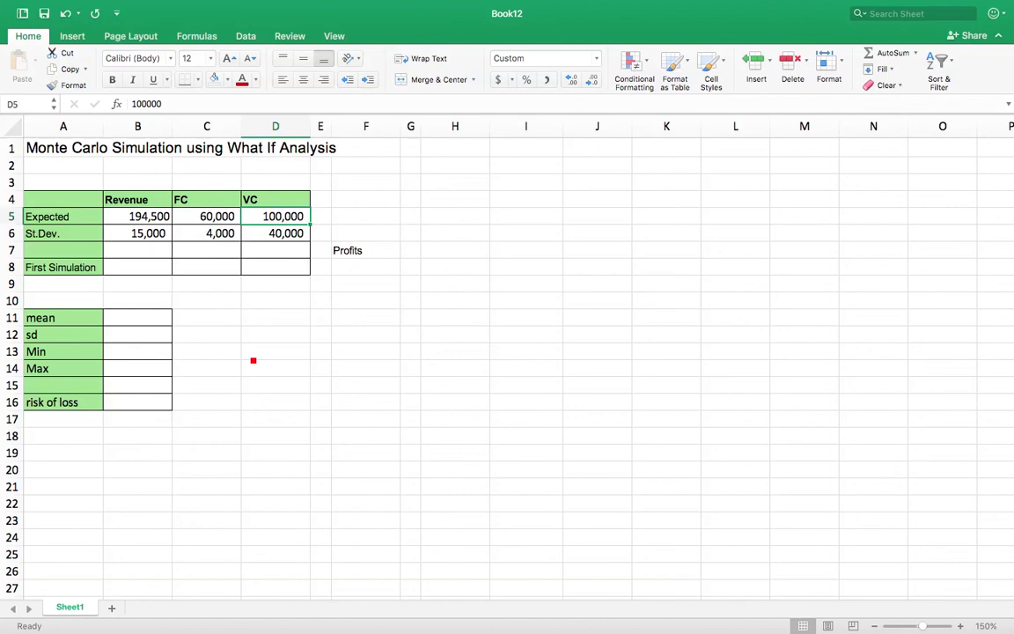
Enter =NORM.INV(RAND(),B5,B6) in B8 and fill it across to C8:D8
{"action": "left_click", "coordinate": [166, 268]}
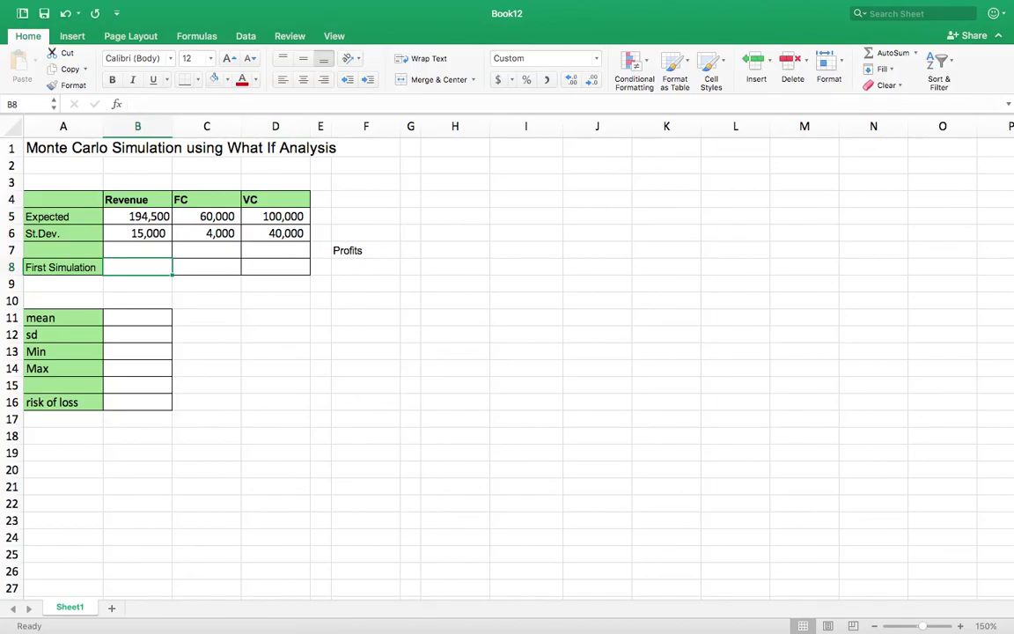
{"action": "type", "text": "=norm.inv"}
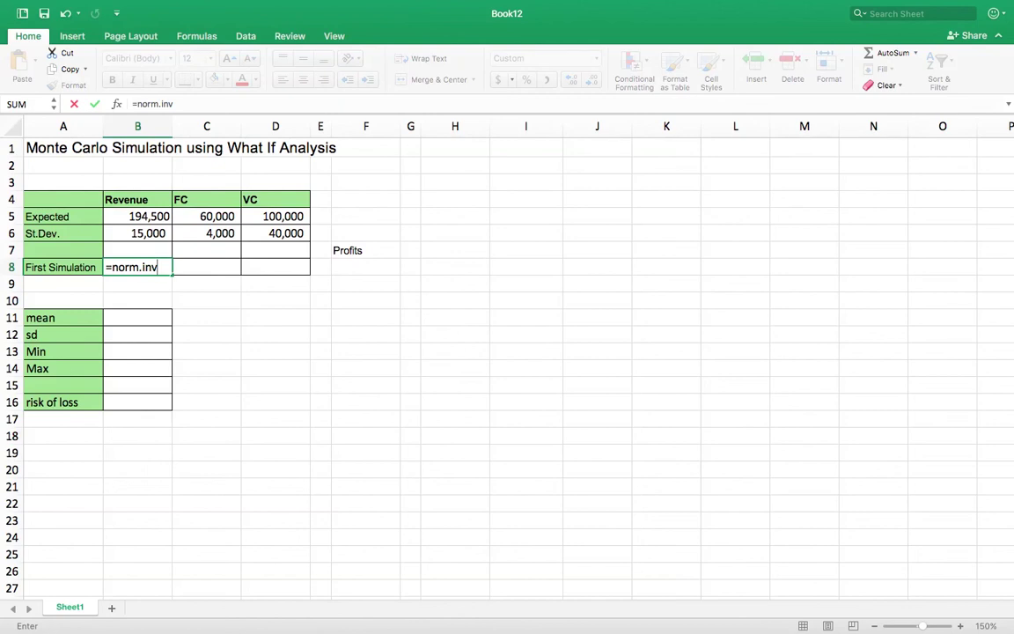
{"action": "type", "text": "(rand()"}
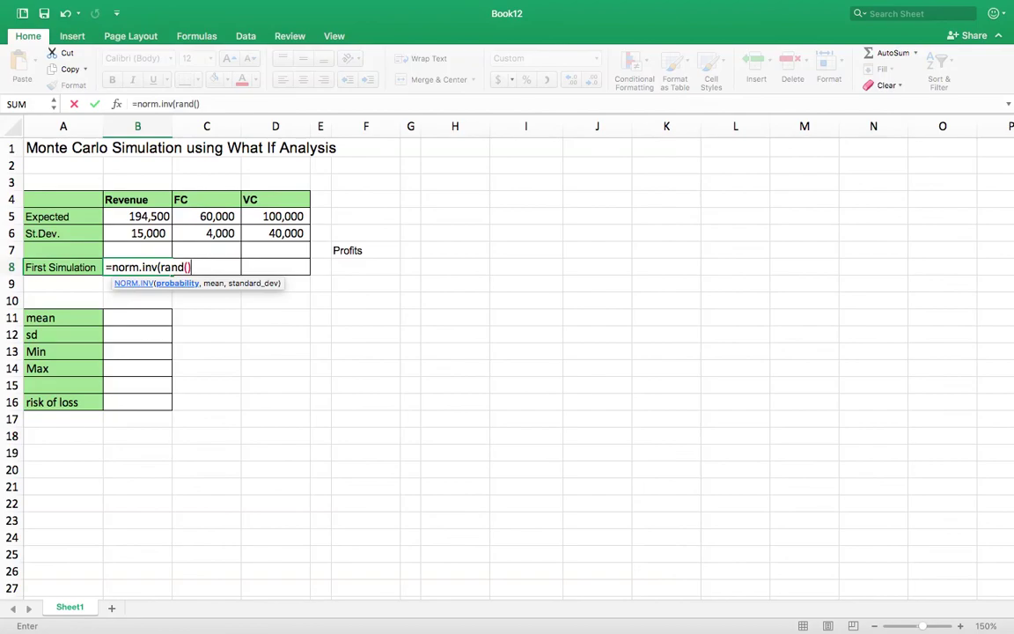
{"action": "type", "text": ","}
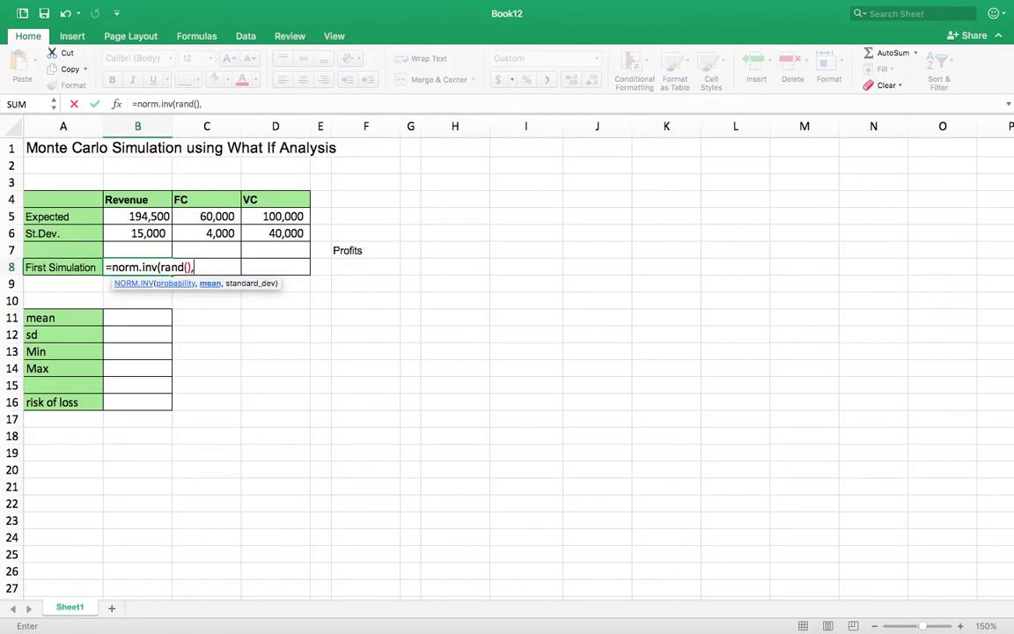
{"action": "left_click", "coordinate": [151, 216]}
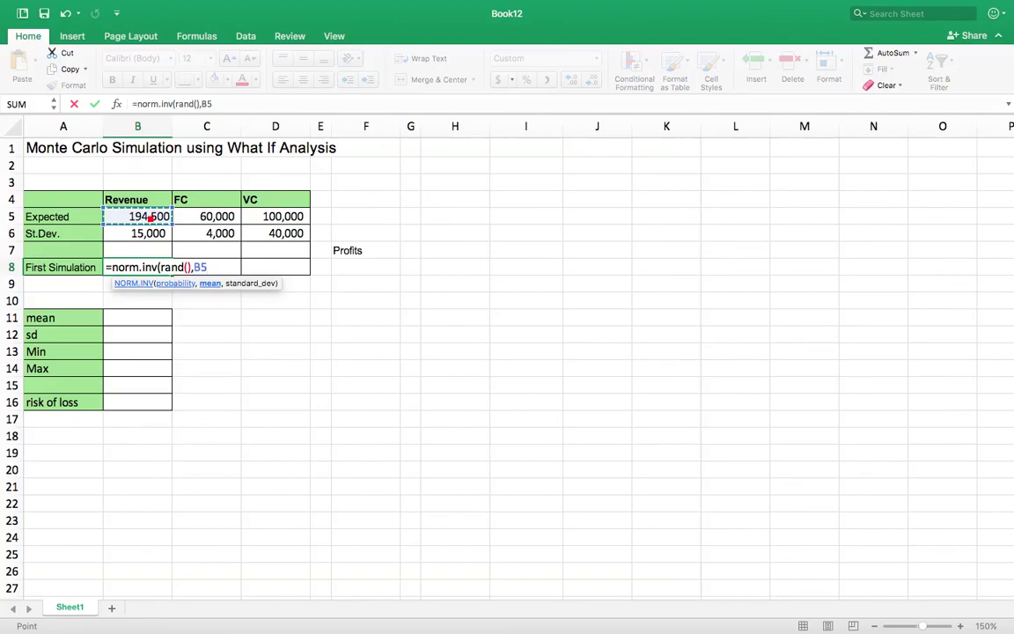
{"action": "type", "text": ","}
{"action": "left_click", "coordinate": [151, 236]}
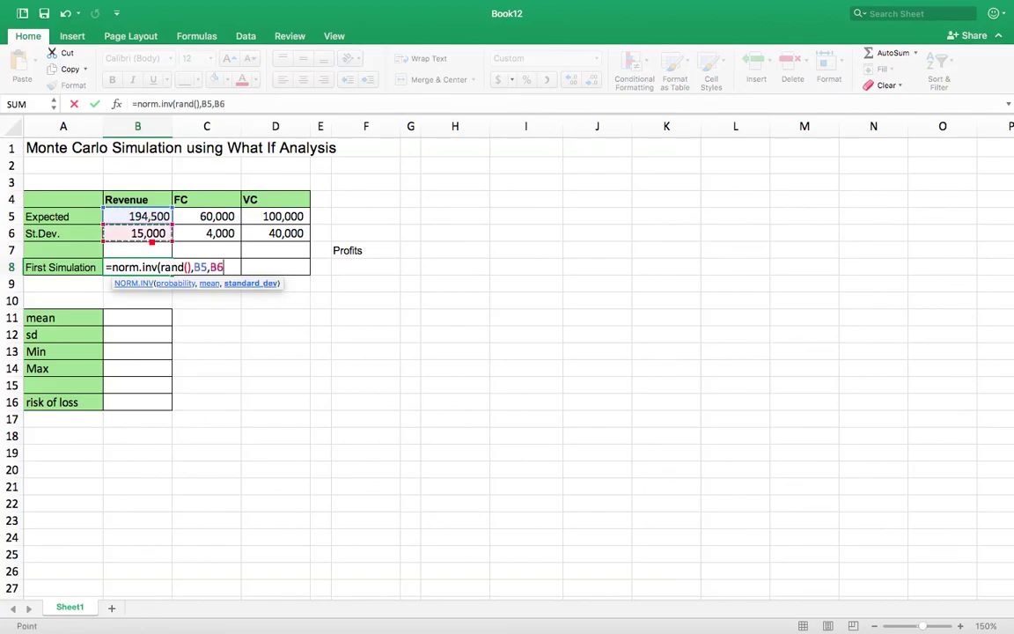
{"action": "type", "text": ")"}
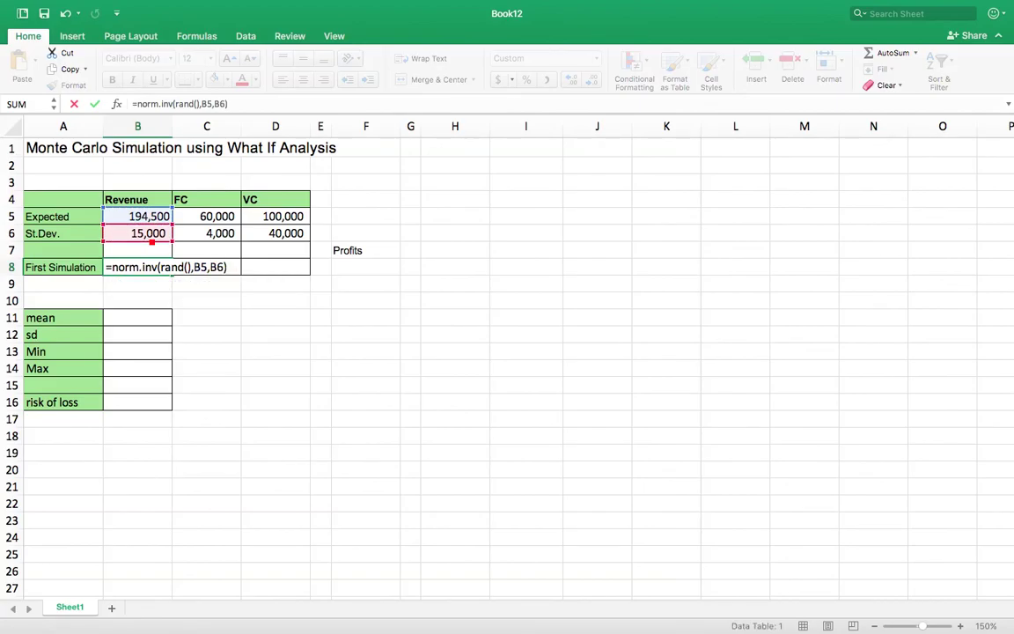
{"action": "key", "text": "Return"}
{"action": "left_click", "coordinate": [148, 270]}
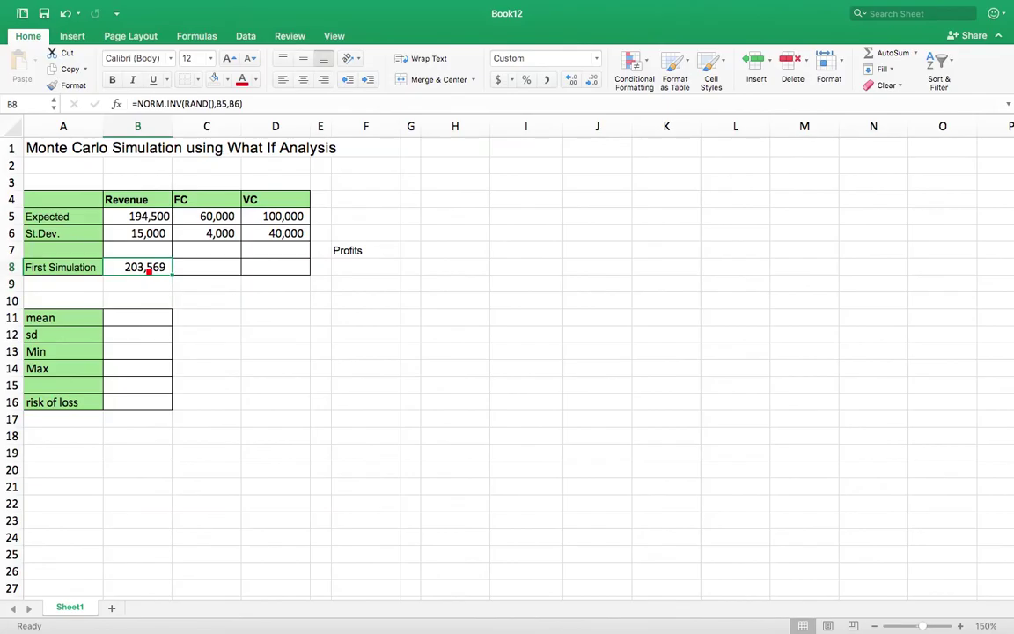
{"action": "left_click_drag", "start_coordinate": [173, 276], "coordinate": [281, 275]}
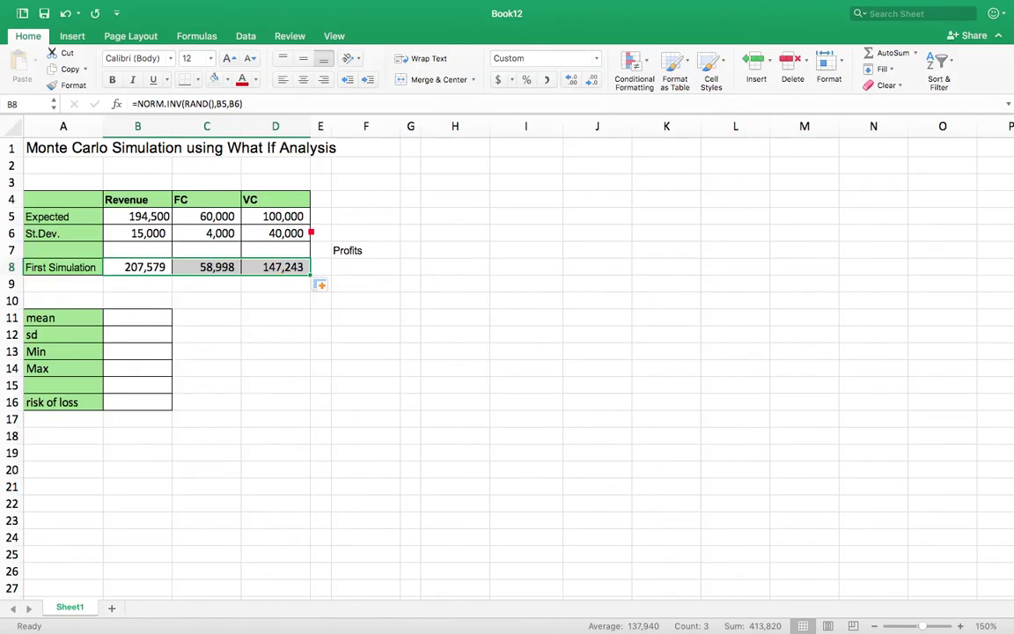
Enter the profit formula =B8-C8-D8 in F8
{"action": "left_click", "coordinate": [349, 272]}
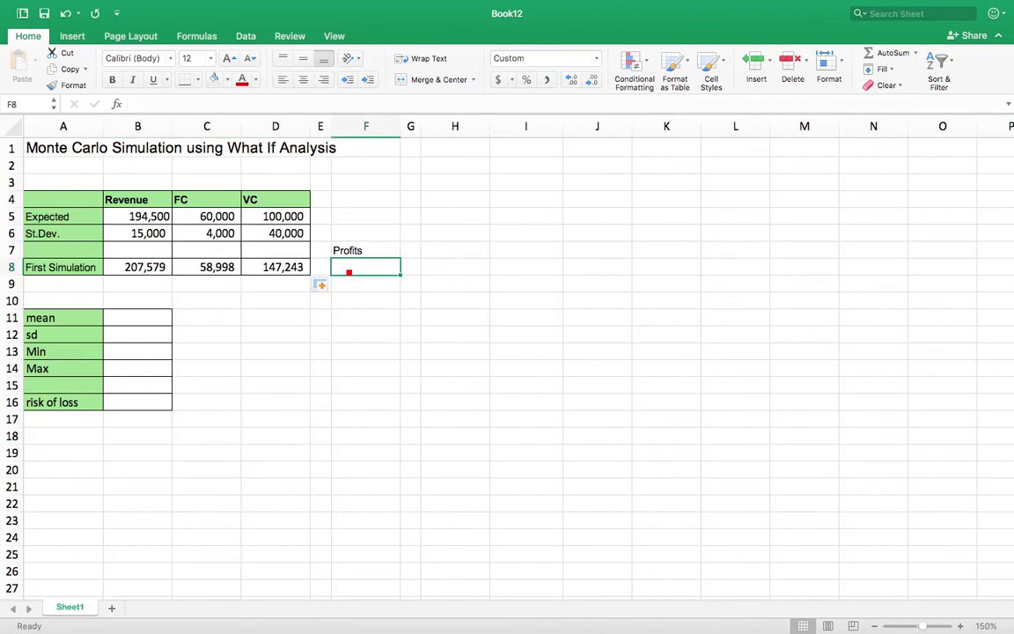
{"action": "type", "text": "="}
{"action": "left_click", "coordinate": [157, 272]}
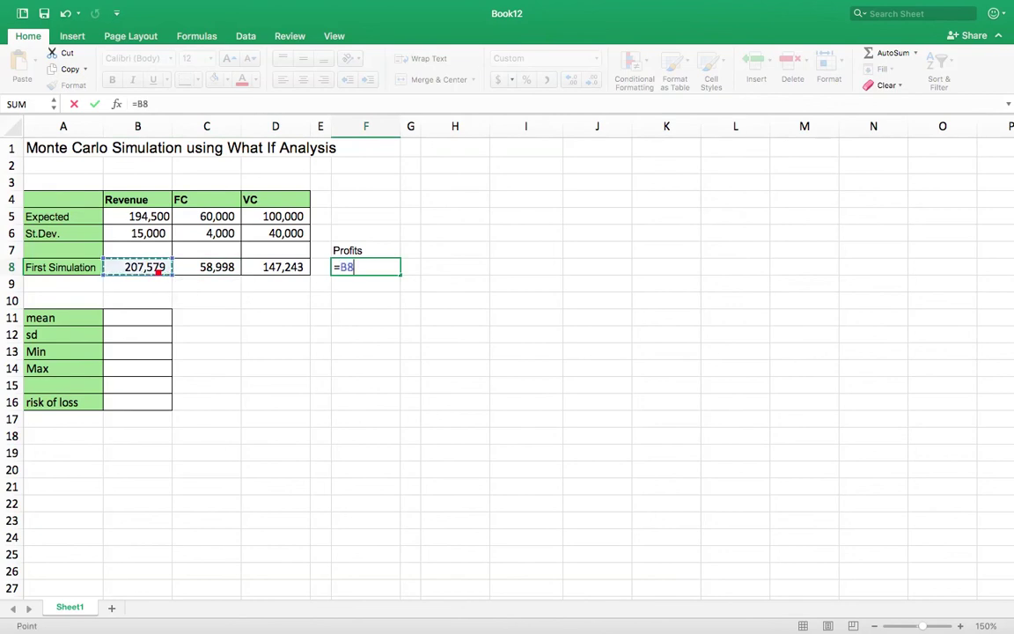
{"action": "type", "text": "-"}
{"action": "left_click", "coordinate": [191, 268]}
{"action": "type", "text": "-"}
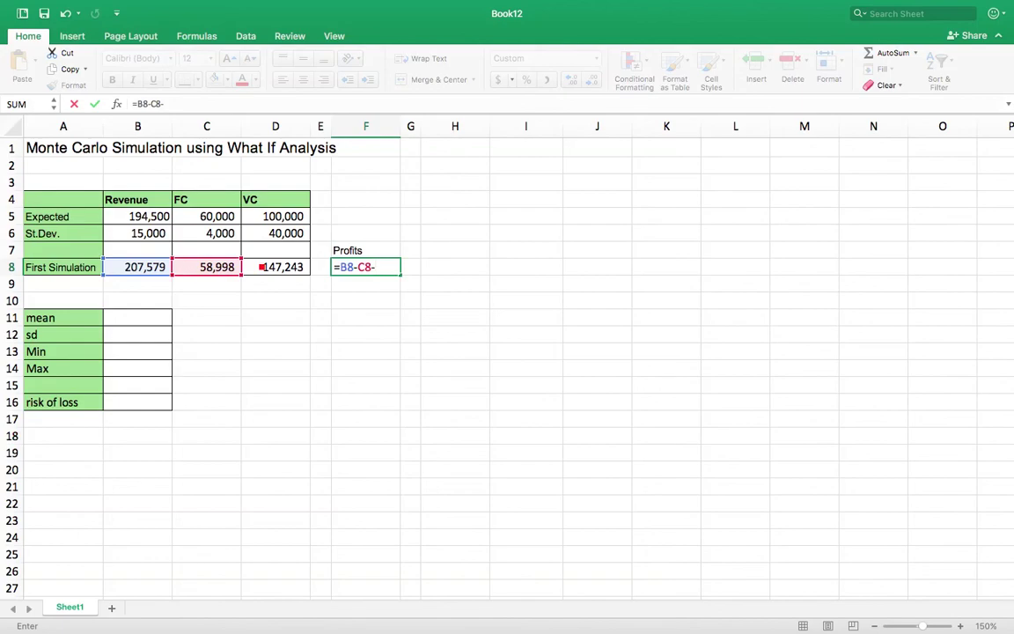
{"action": "left_click", "coordinate": [261, 267]}
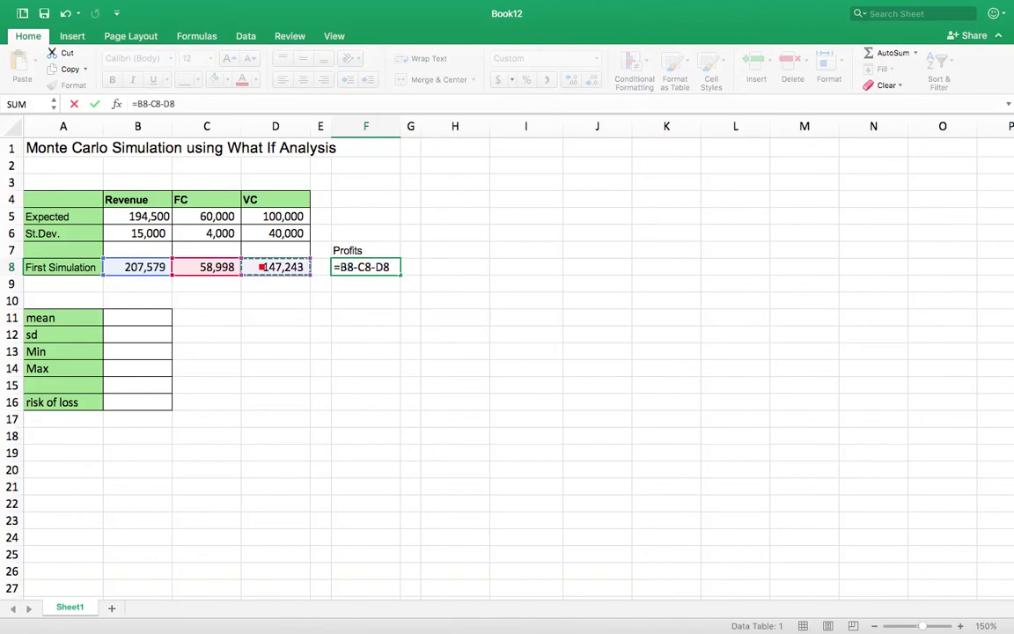
{"action": "key", "text": "Return"}
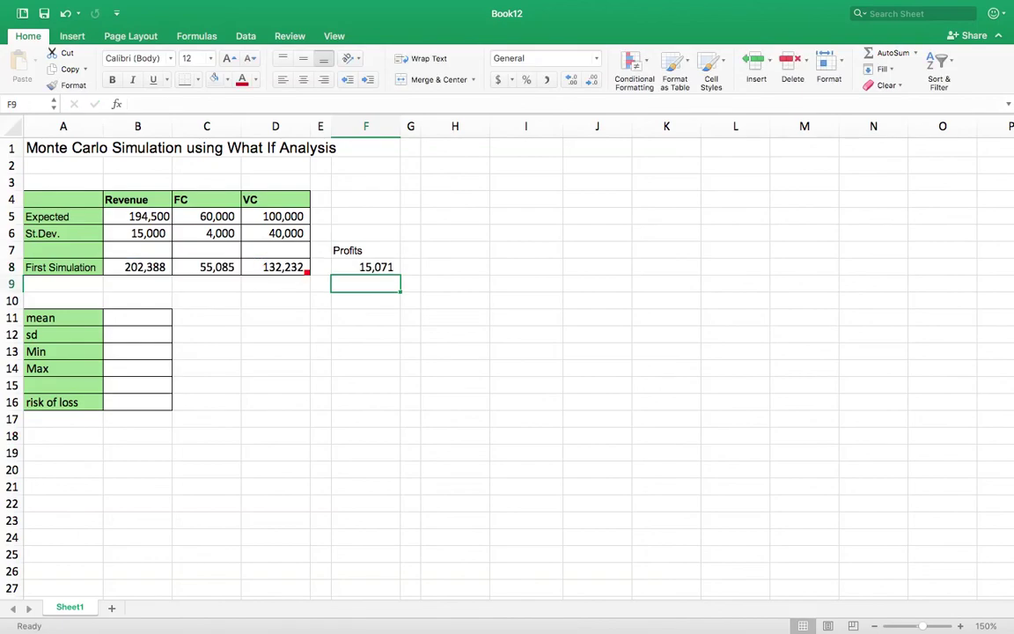
Shade profit cell F8 yellow
{"action": "left_click", "coordinate": [353, 273]}
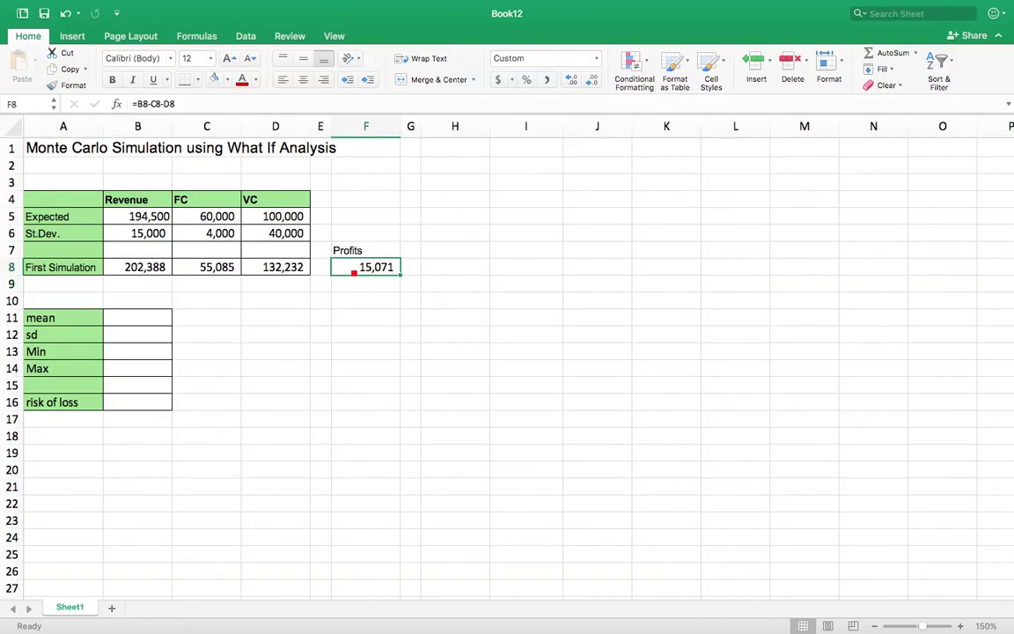
{"action": "left_click", "coordinate": [226, 79]}
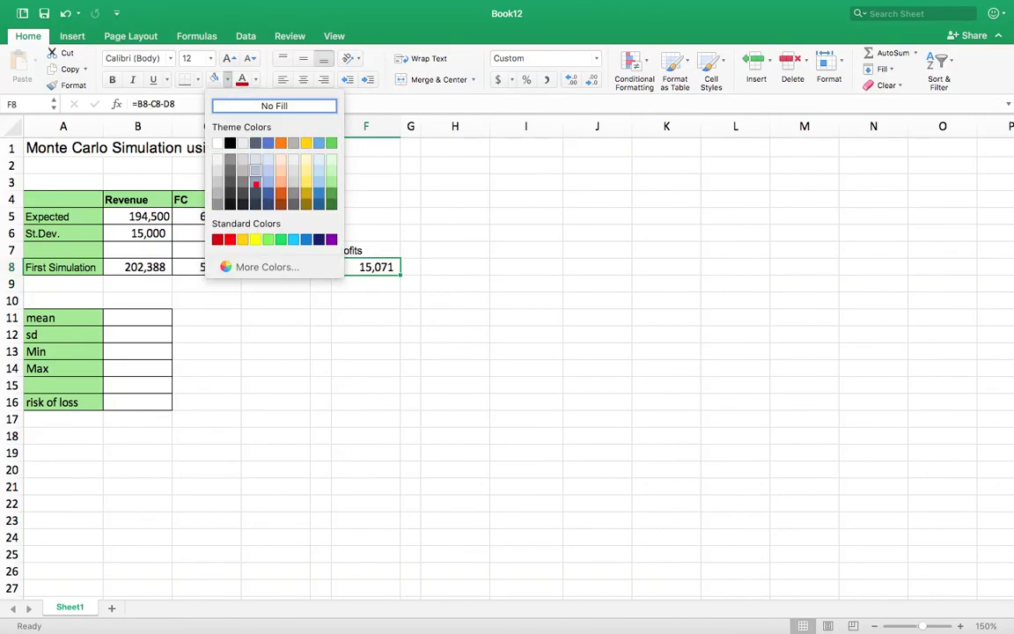
{"action": "left_click", "coordinate": [254, 239]}
{"action": "left_click", "coordinate": [293, 381]}
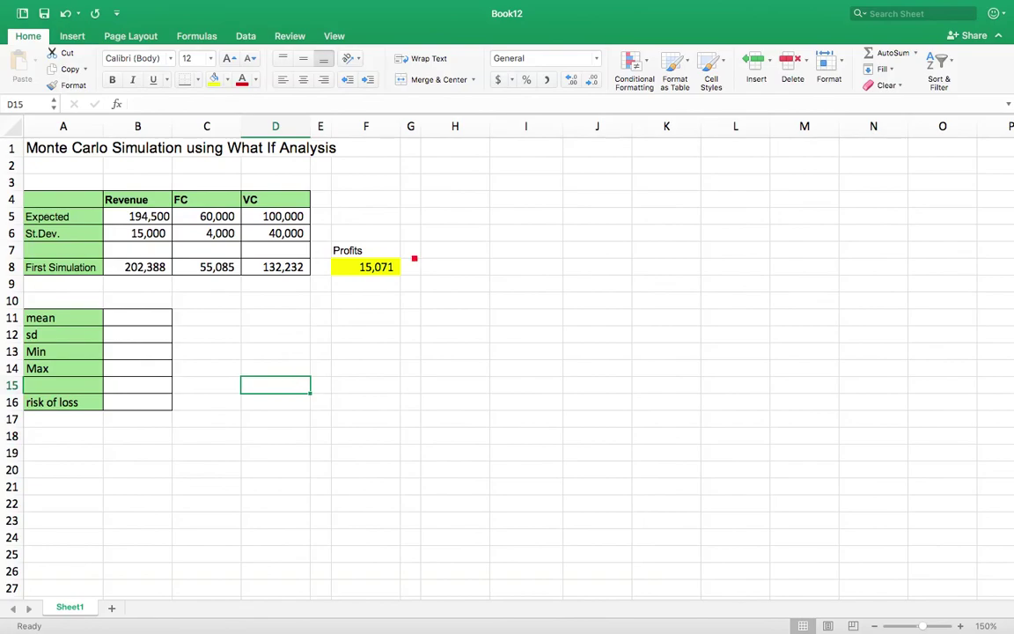
{"action": "left_click", "coordinate": [464, 166]}
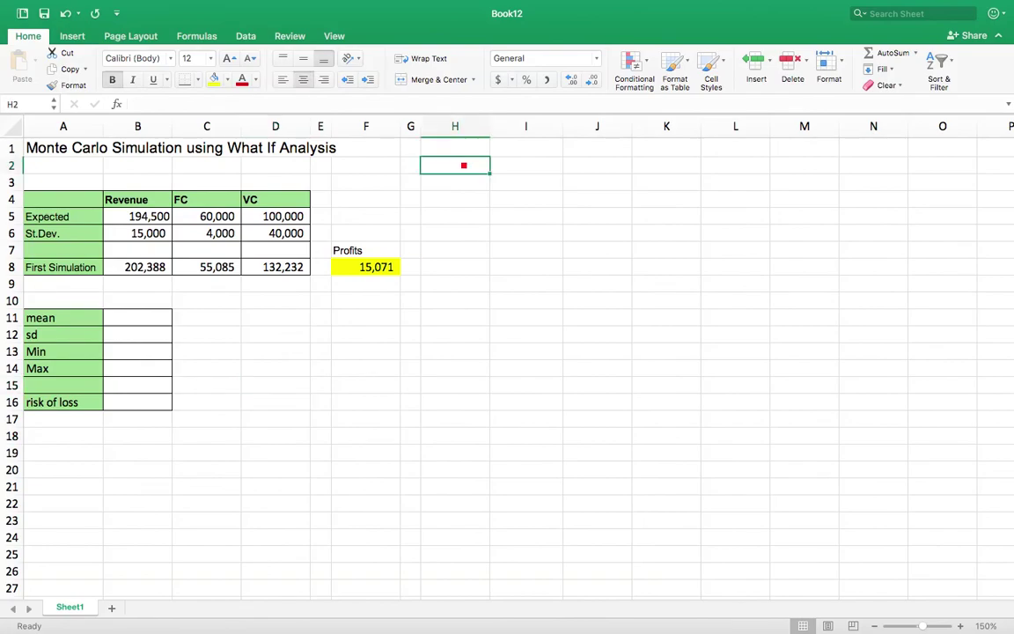
Add the headings 'Trial' in H2 and 'Profits' in I2
{"action": "type", "text": "Trai"}
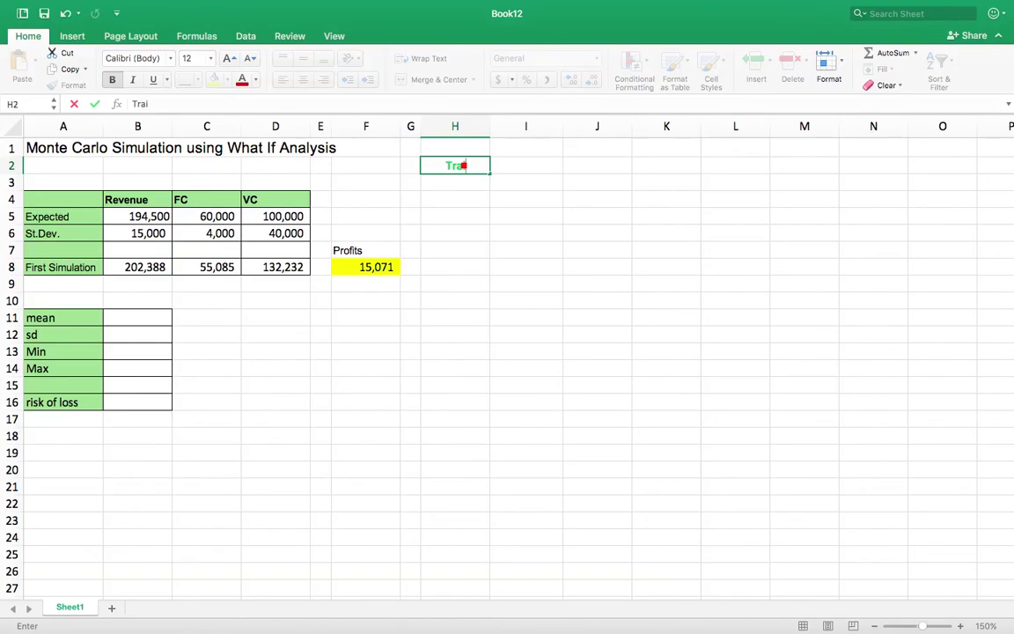
{"action": "key", "text": "BackSpace"}
{"action": "key", "text": "BackSpace"}
{"action": "type", "text": "ial"}
{"action": "key", "text": "Return"}
{"action": "left_click", "coordinate": [538, 169]}
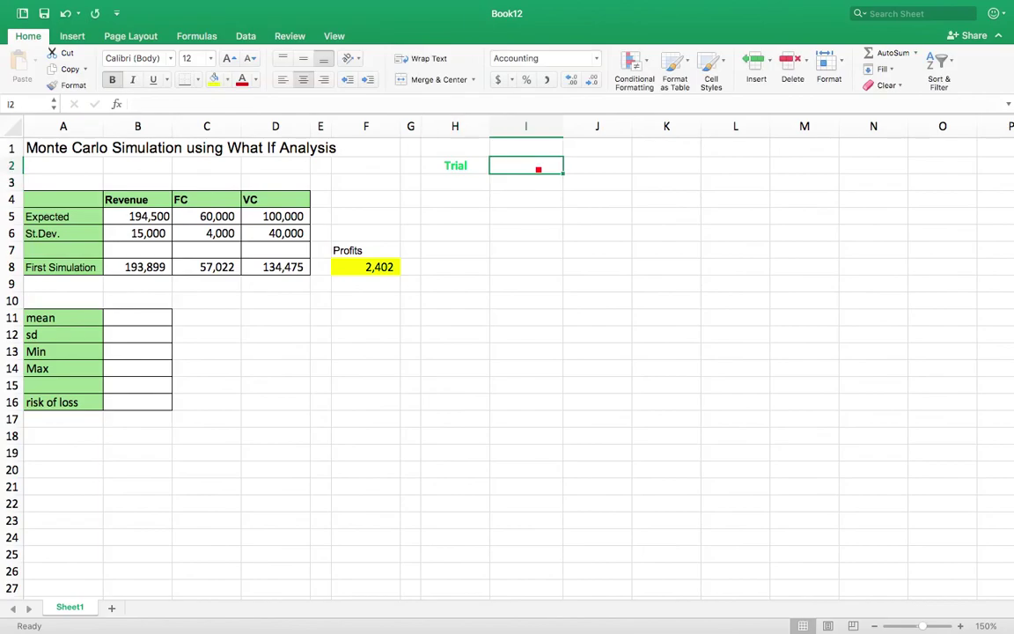
{"action": "type", "text": "Profits"}
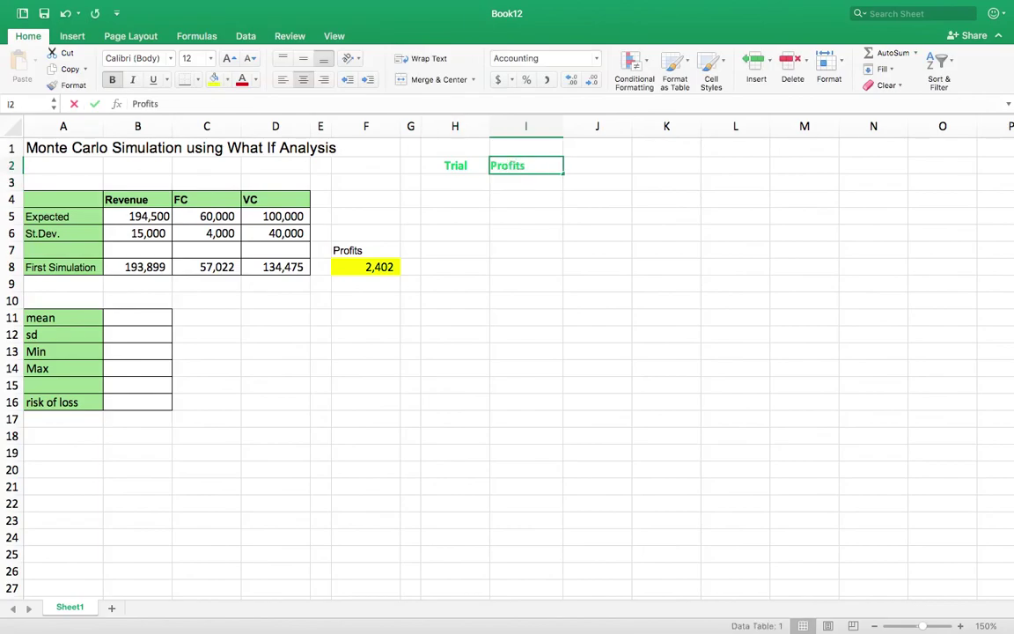
{"action": "key", "text": "Return"}
Fill H3 downward with a column series from 1 to 500, step 1
{"action": "left_click", "coordinate": [478, 188]}
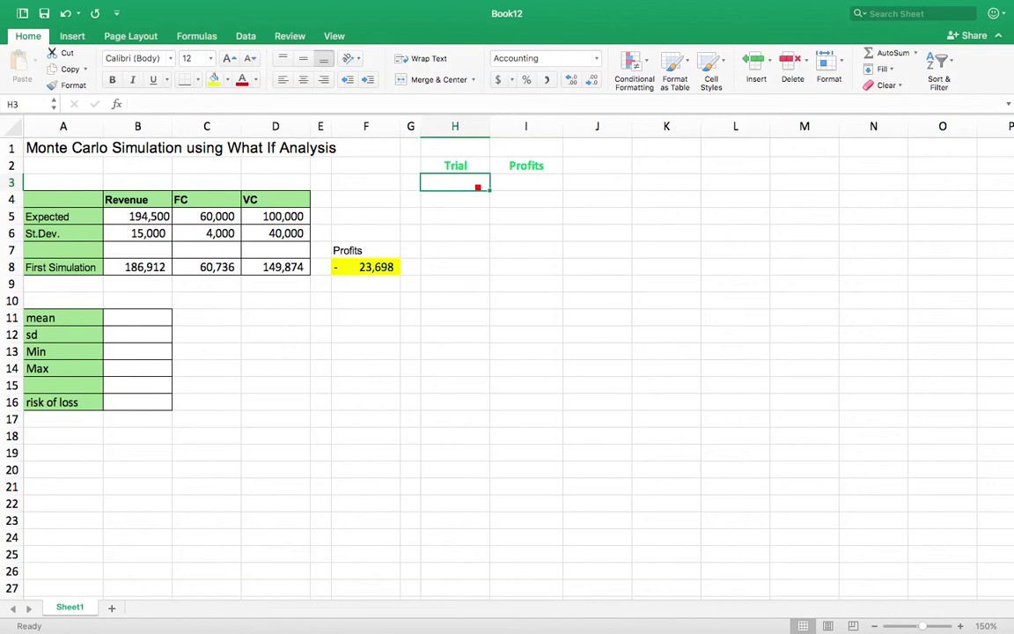
{"action": "type", "text": "1"}
{"action": "key", "text": "Return"}
{"action": "left_click", "coordinate": [464, 184]}
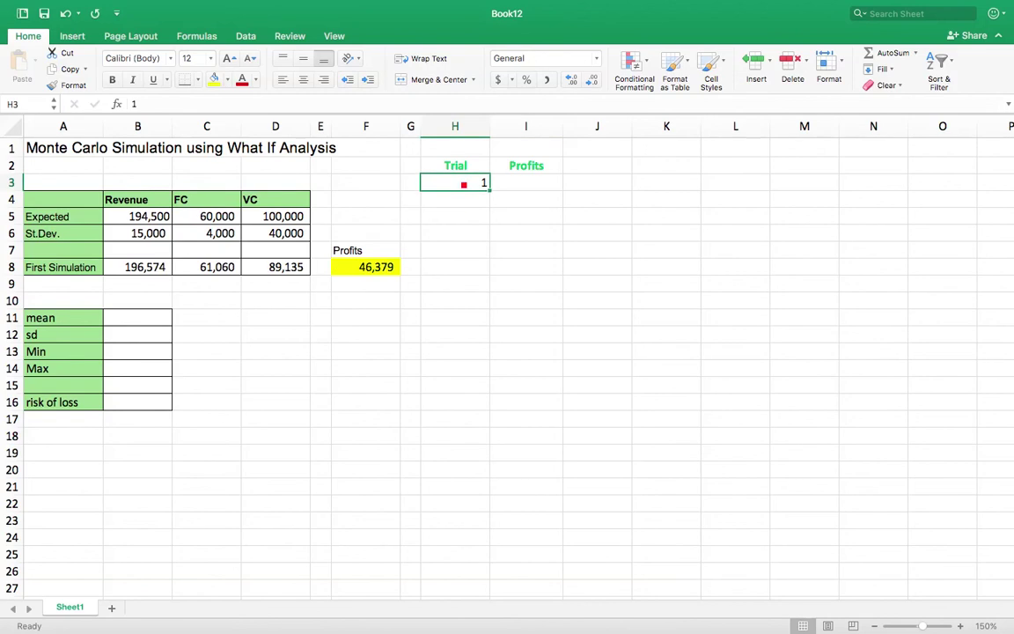
{"action": "left_click", "coordinate": [882, 69]}
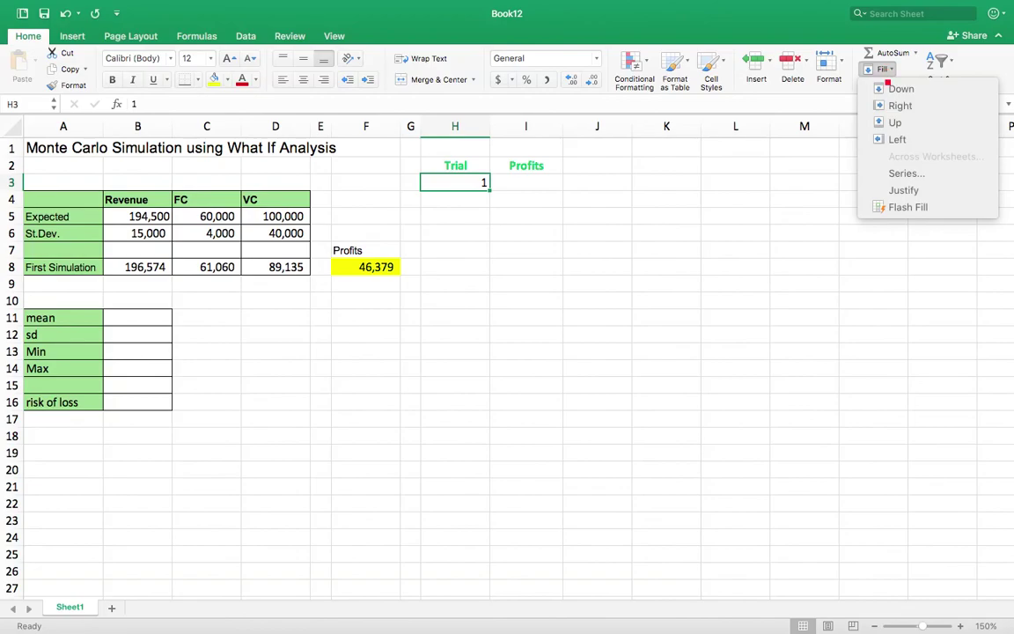
{"action": "left_click", "coordinate": [891, 173]}
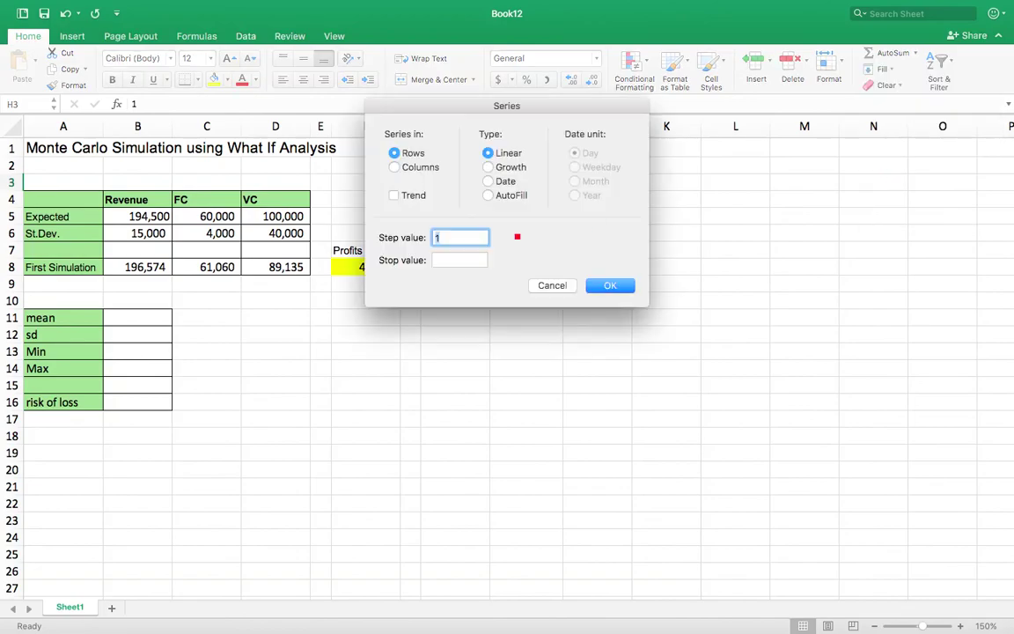
{"action": "left_click", "coordinate": [473, 260]}
{"action": "type", "text": "500"}
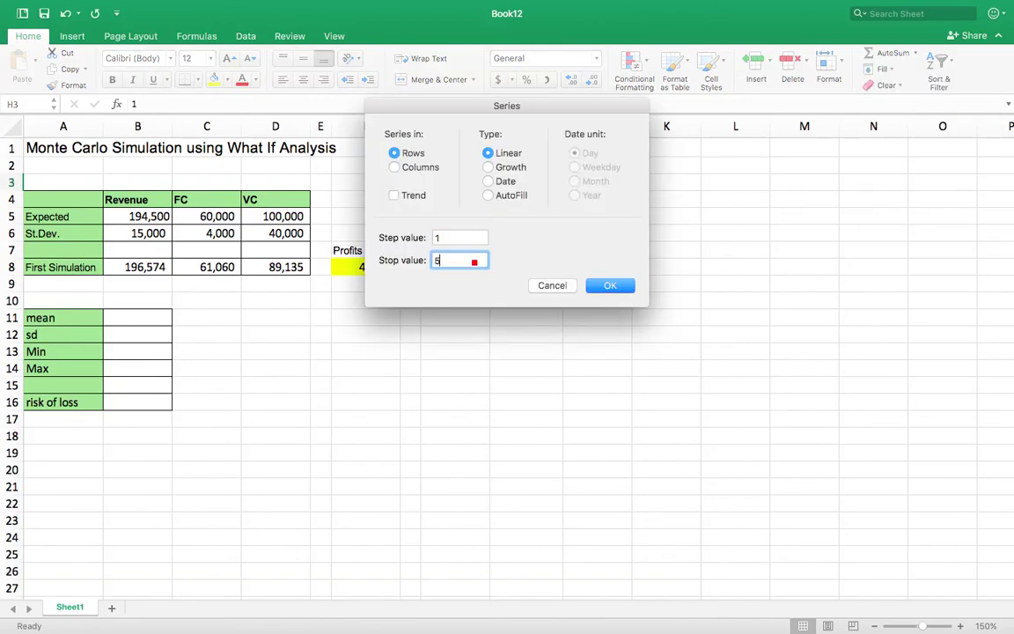
{"action": "left_click", "coordinate": [394, 168]}
{"action": "left_click", "coordinate": [599, 286]}
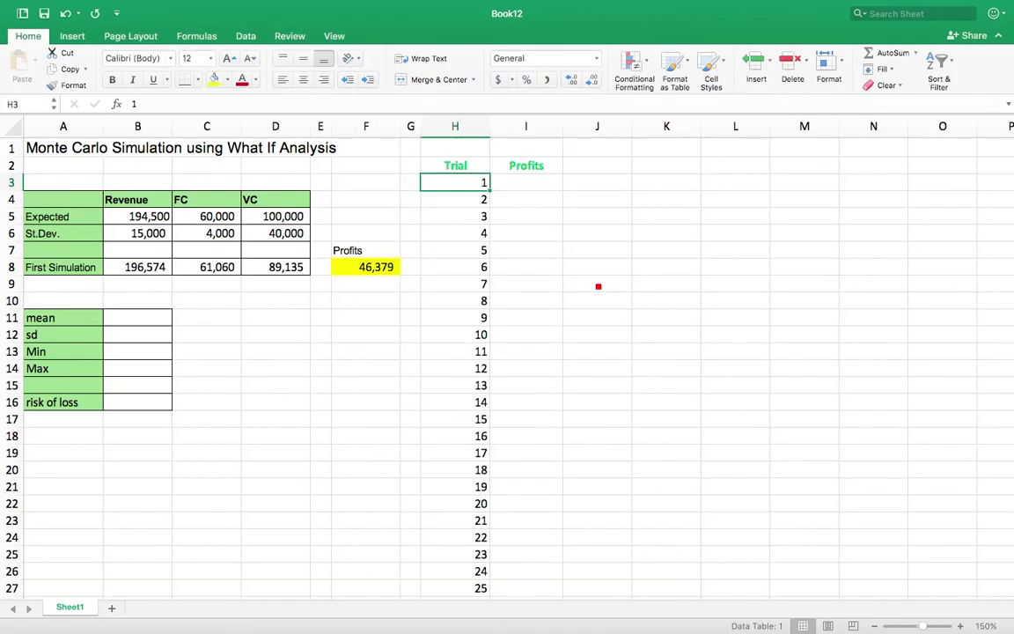
Link the first Profits cell I3 to the simulated profit with =F8
{"action": "left_click", "coordinate": [542, 188]}
{"action": "type", "text": "="}
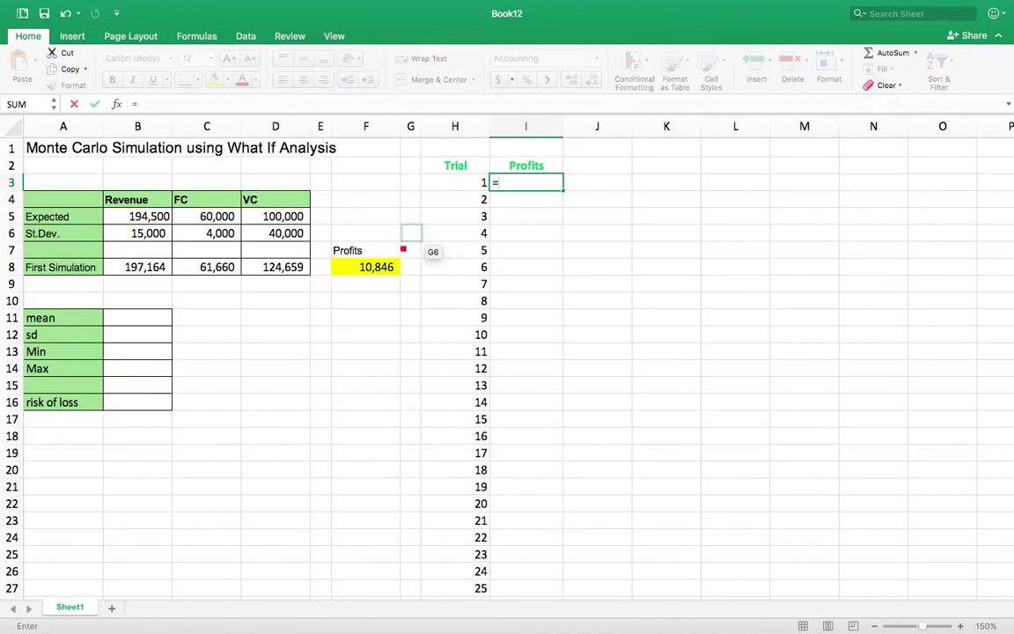
{"action": "left_click", "coordinate": [377, 269]}
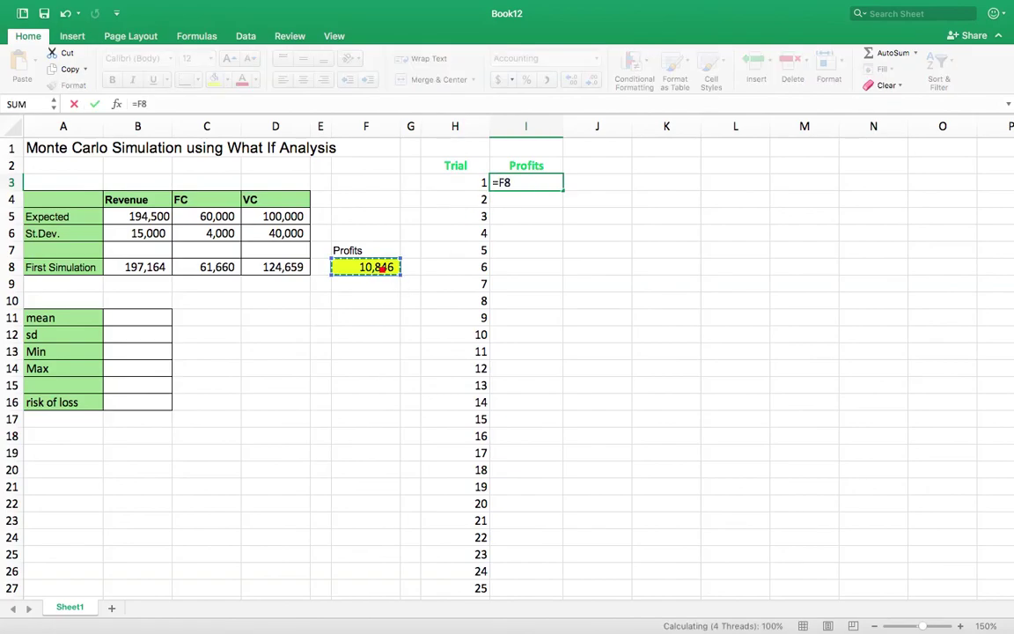
{"action": "key", "text": "Return"}
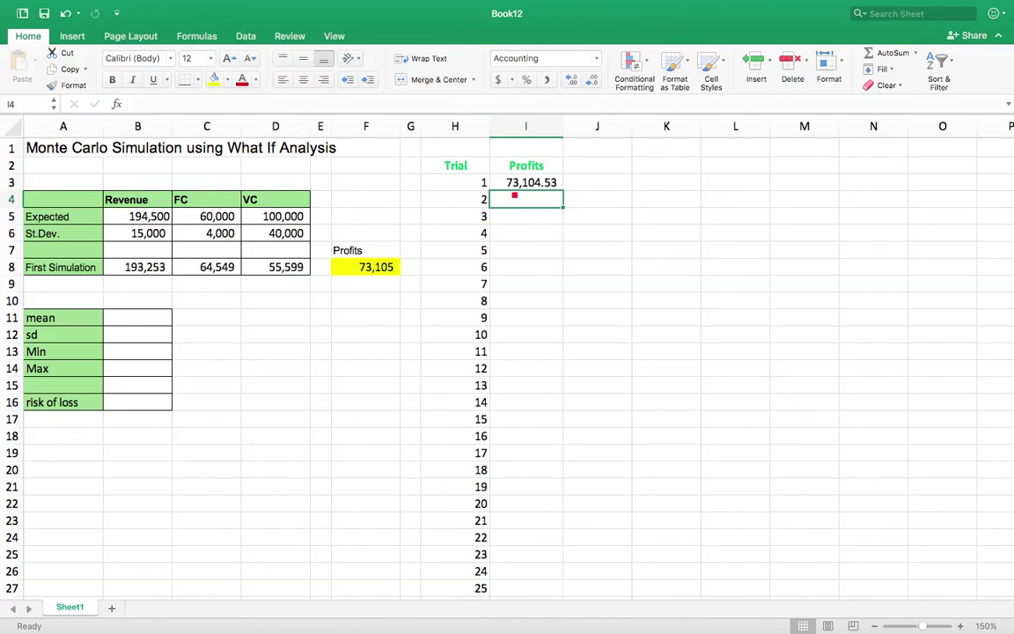
{"action": "left_click", "coordinate": [520, 187]}
Select the Trial and Profits block H3:I502
{"action": "left_click", "coordinate": [477, 187]}
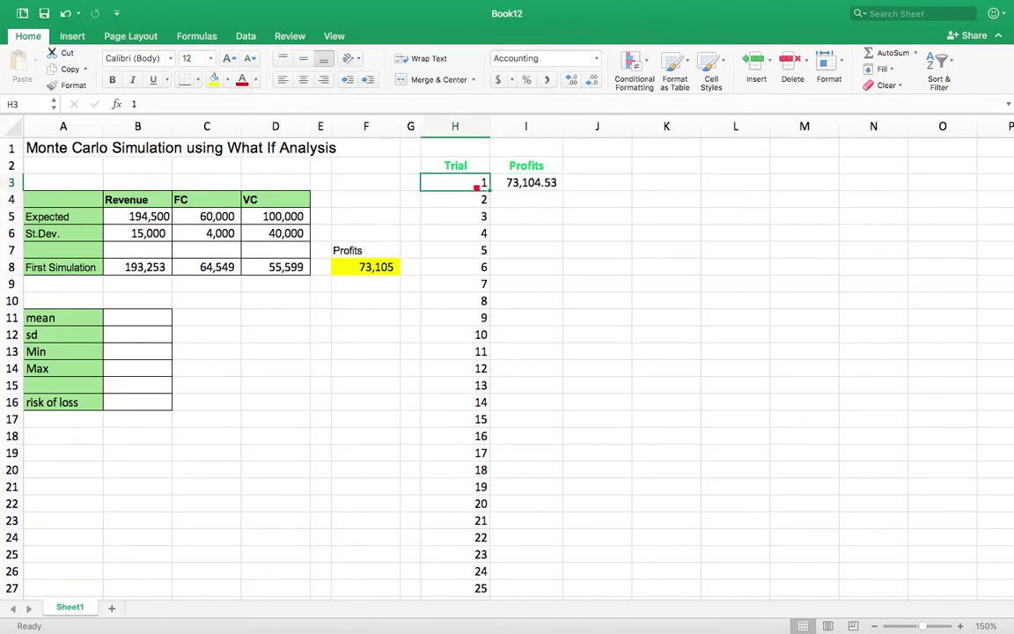
{"action": "key", "text": "shift+Right"}
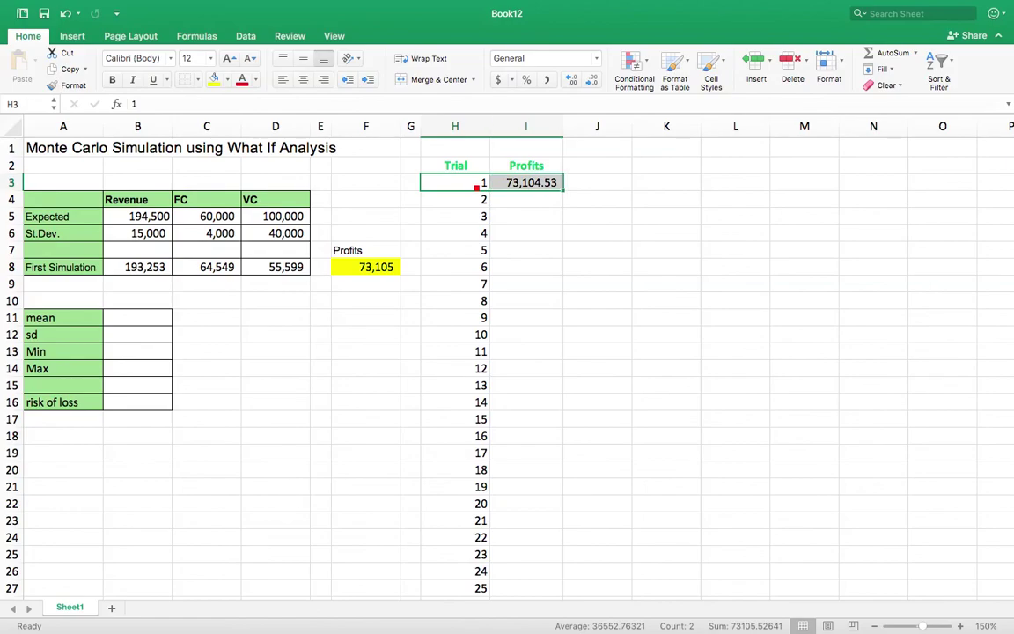
{"action": "key", "text": "ctrl+shift+Down"}
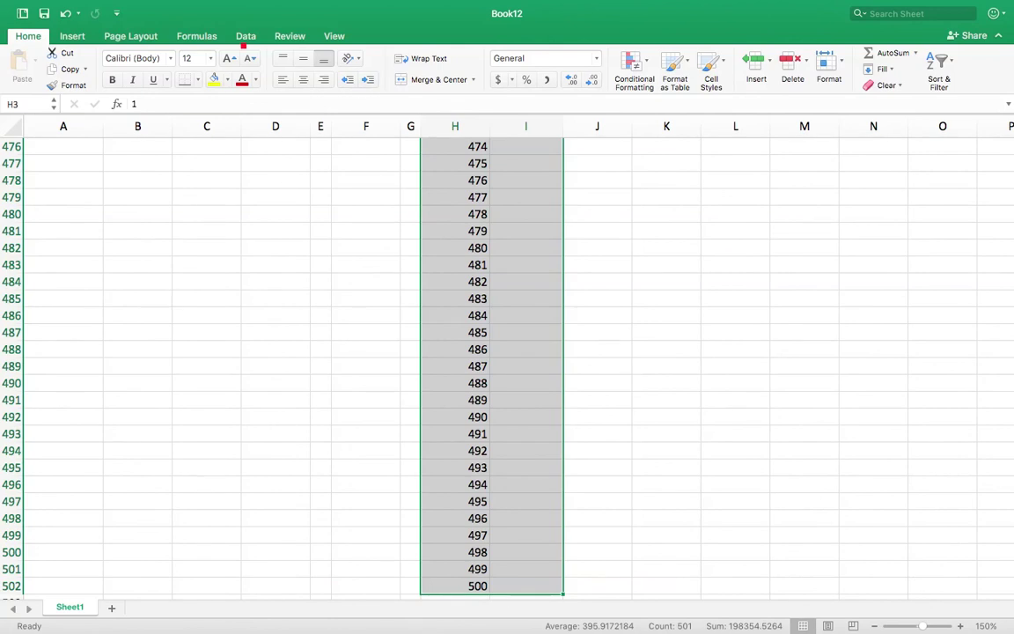
{"action": "left_click", "coordinate": [247, 39]}
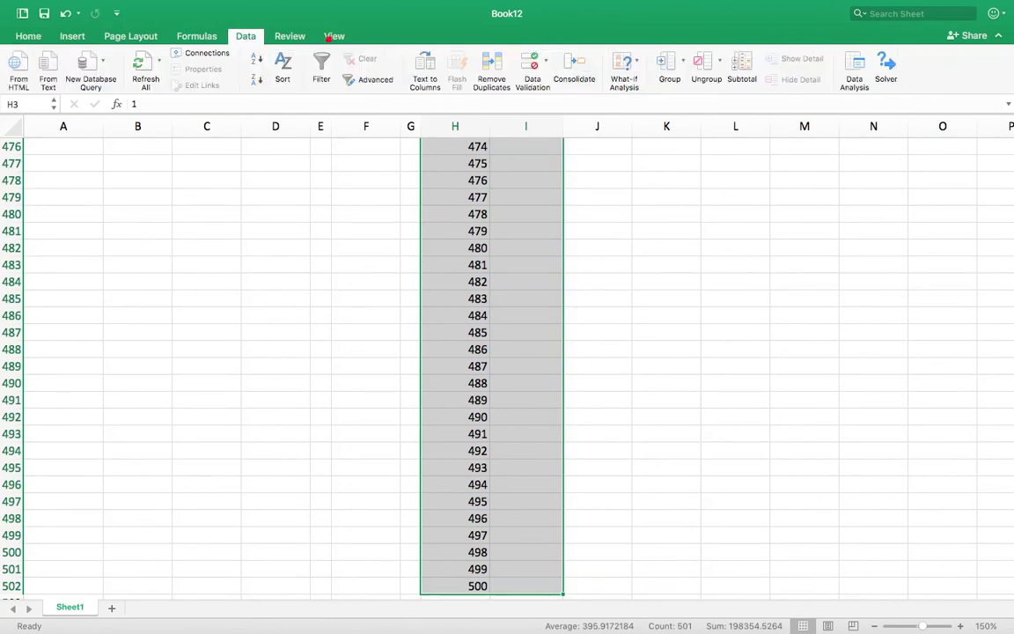
Create a What-If Data Table with $F$2 as the column input cell
{"action": "left_click", "coordinate": [624, 69]}
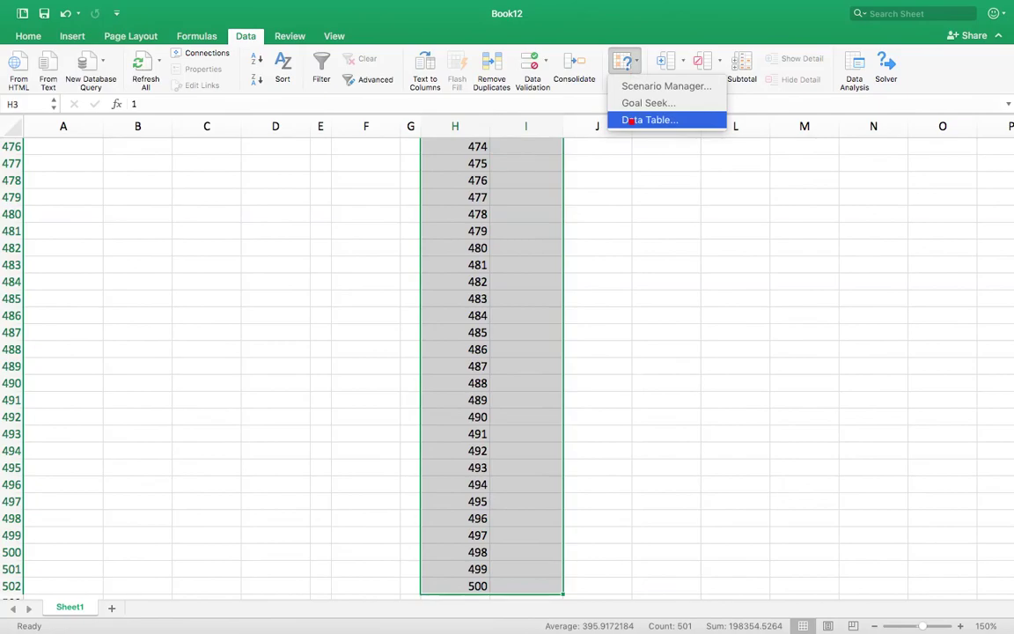
{"action": "left_click", "coordinate": [659, 120]}
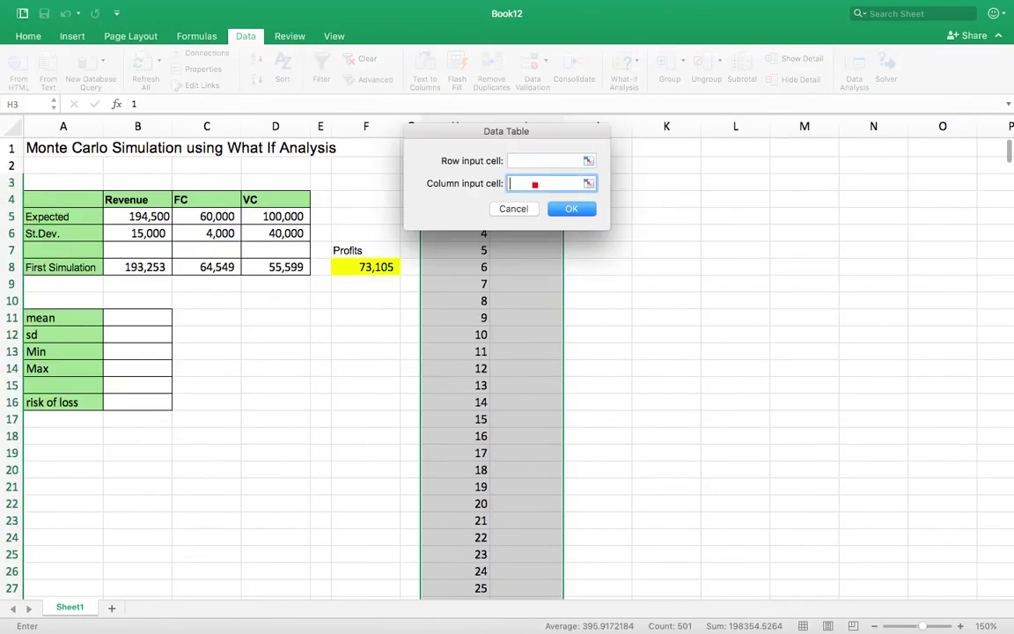
{"action": "left_click", "coordinate": [366, 171]}
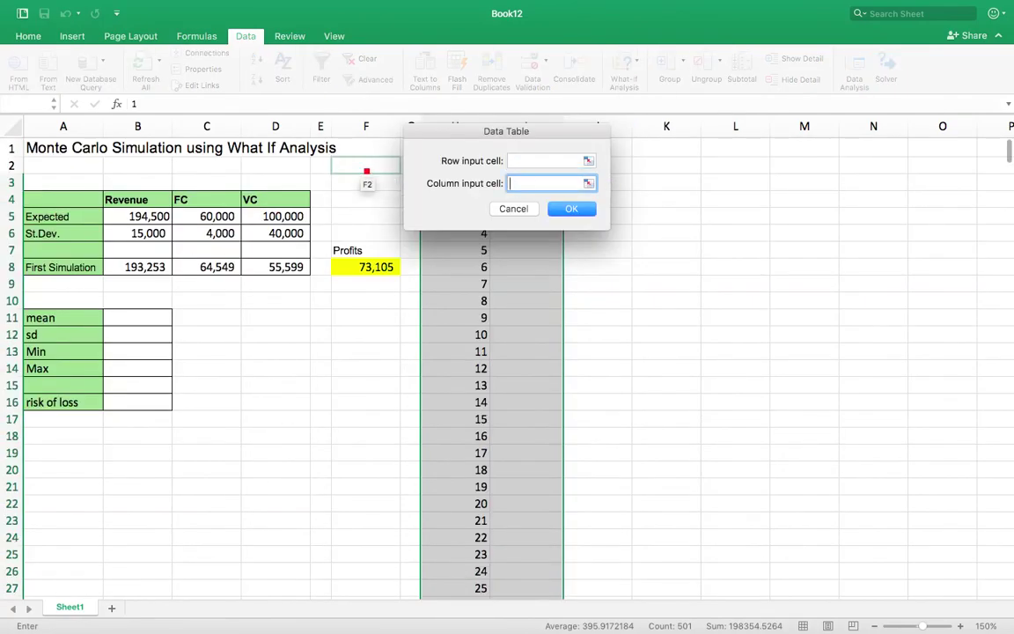
{"action": "left_click", "coordinate": [564, 208]}
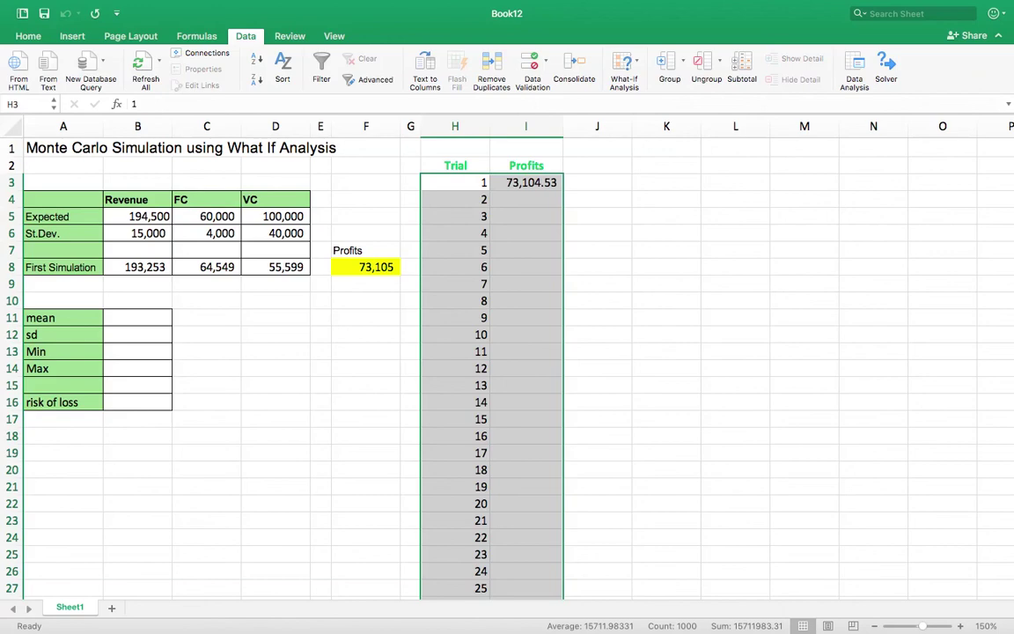
Run Calculate Now so every trial in the data table gets its own profit
{"action": "left_click", "coordinate": [193, 36]}
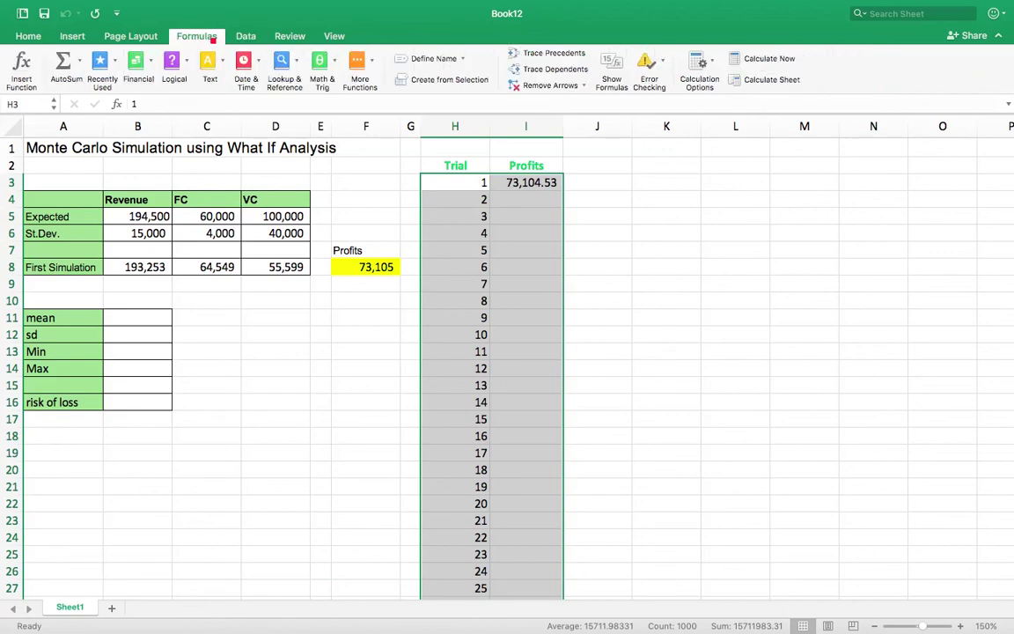
{"action": "left_click", "coordinate": [762, 59]}
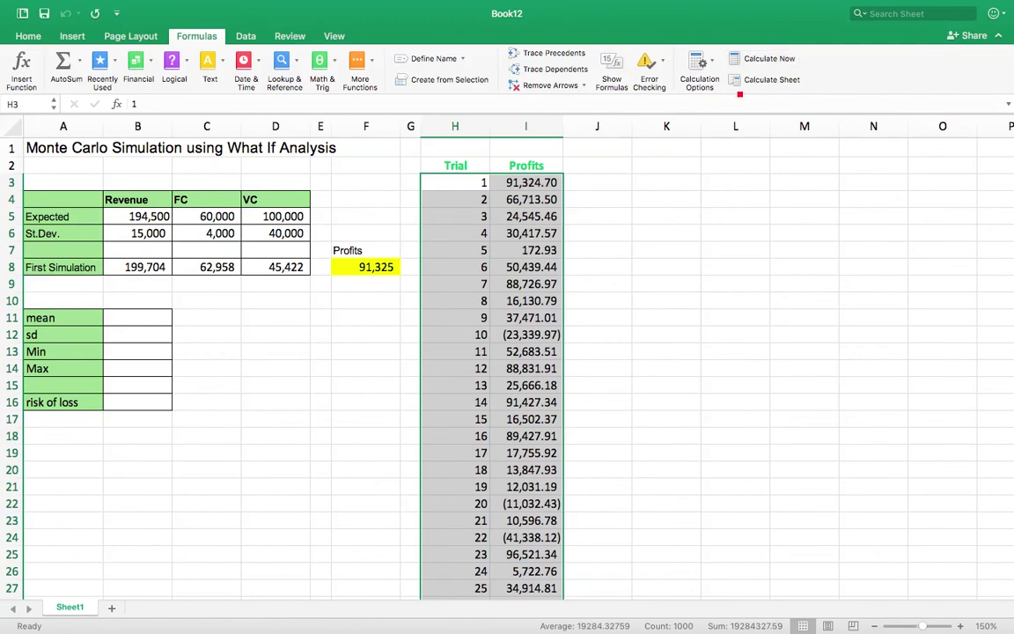
{"action": "left_click", "coordinate": [682, 198]}
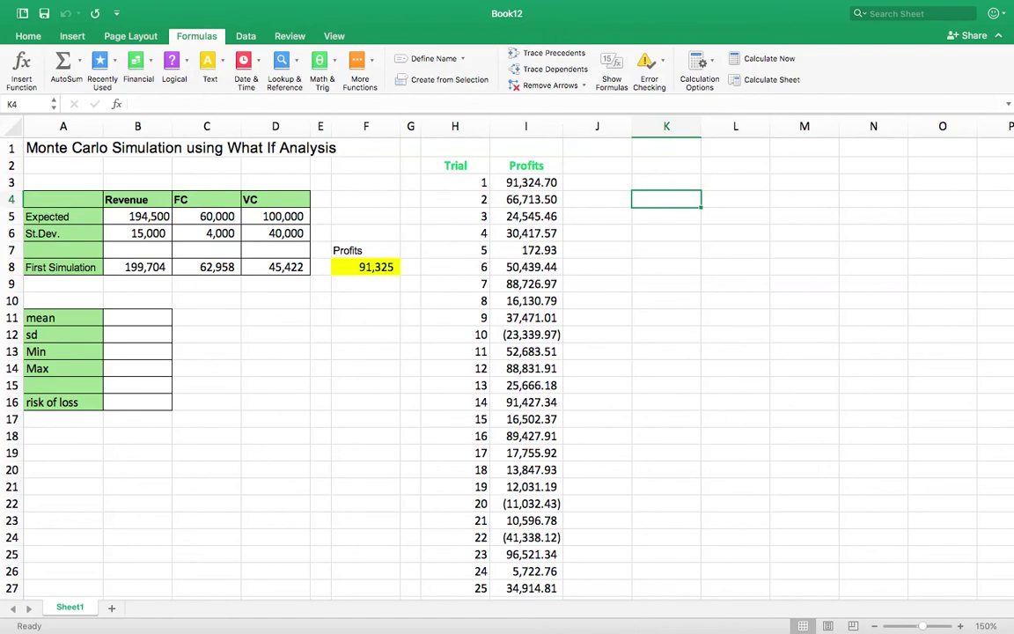
Select the 500 profit values in I3:I502
{"action": "left_click", "coordinate": [143, 322]}
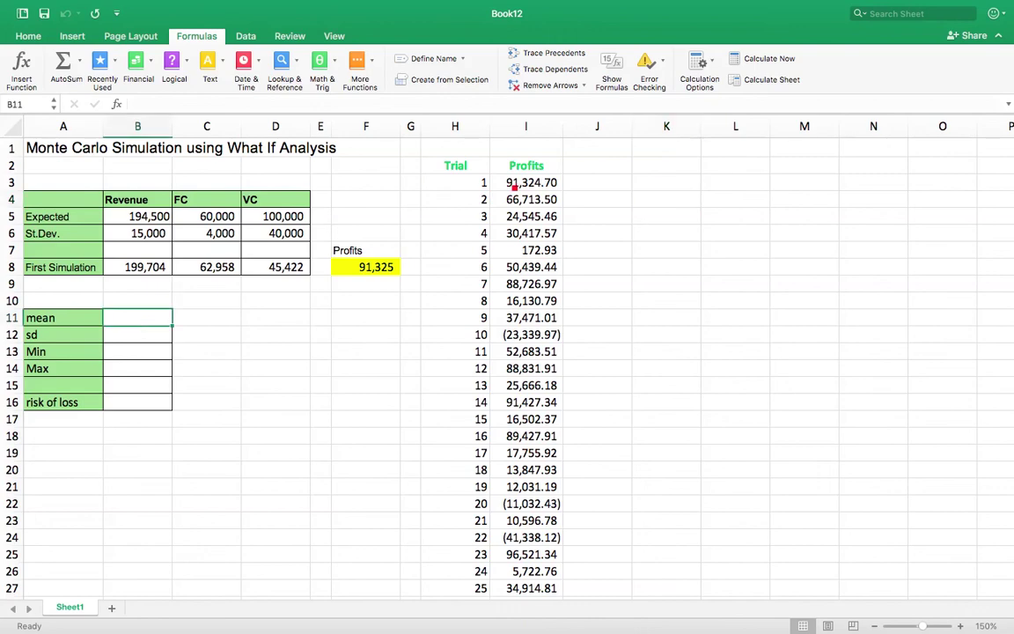
{"action": "left_click", "coordinate": [517, 186]}
{"action": "key", "text": "ctrl+shift+Down"}
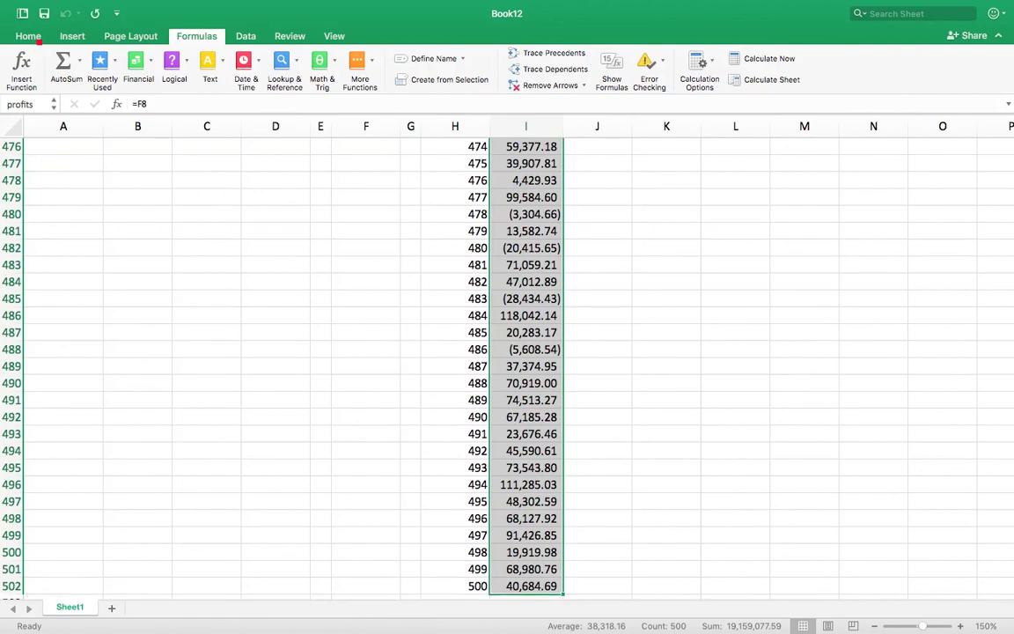
Define the name profits2 for =Sheet1!$I$3:$I$502, based on the existing profits name
{"action": "left_click", "coordinate": [35, 37]}
{"action": "mouse_move", "coordinate": [226, 5]}
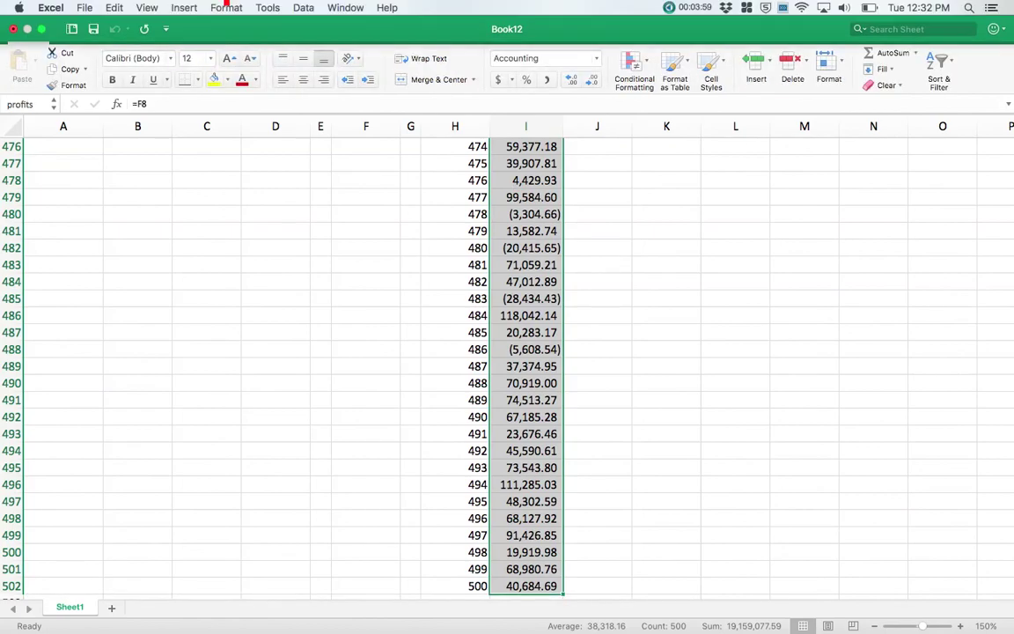
{"action": "left_click", "coordinate": [186, 8]}
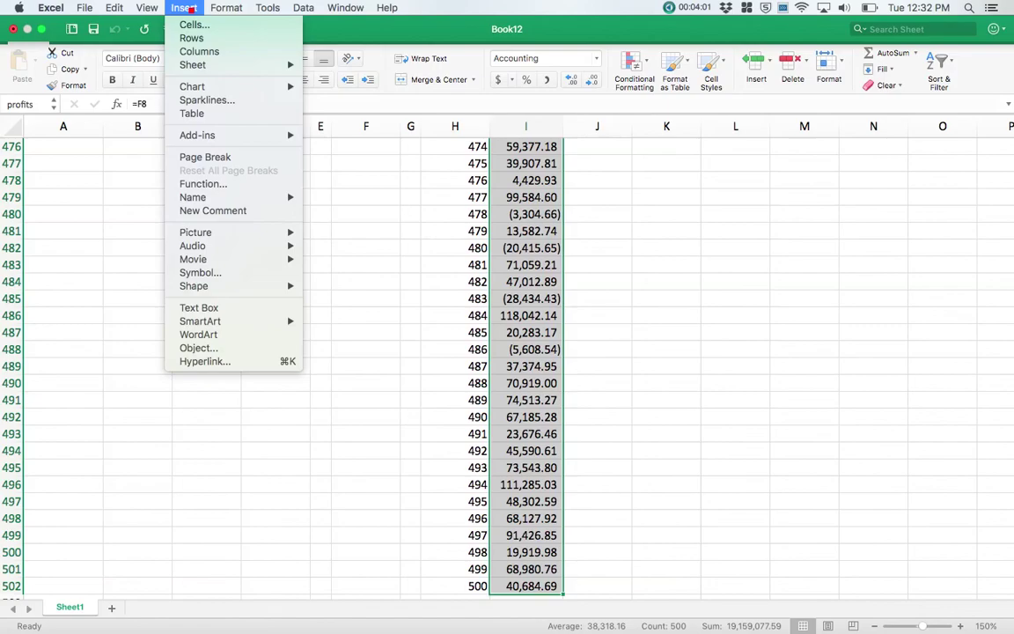
{"action": "mouse_move", "coordinate": [199, 198]}
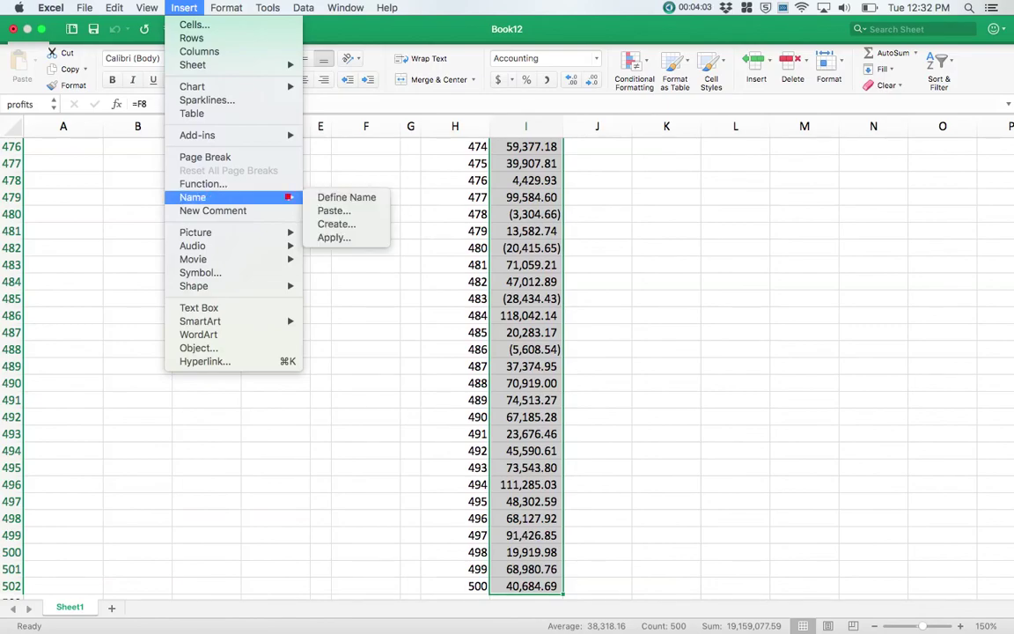
{"action": "left_click", "coordinate": [320, 199]}
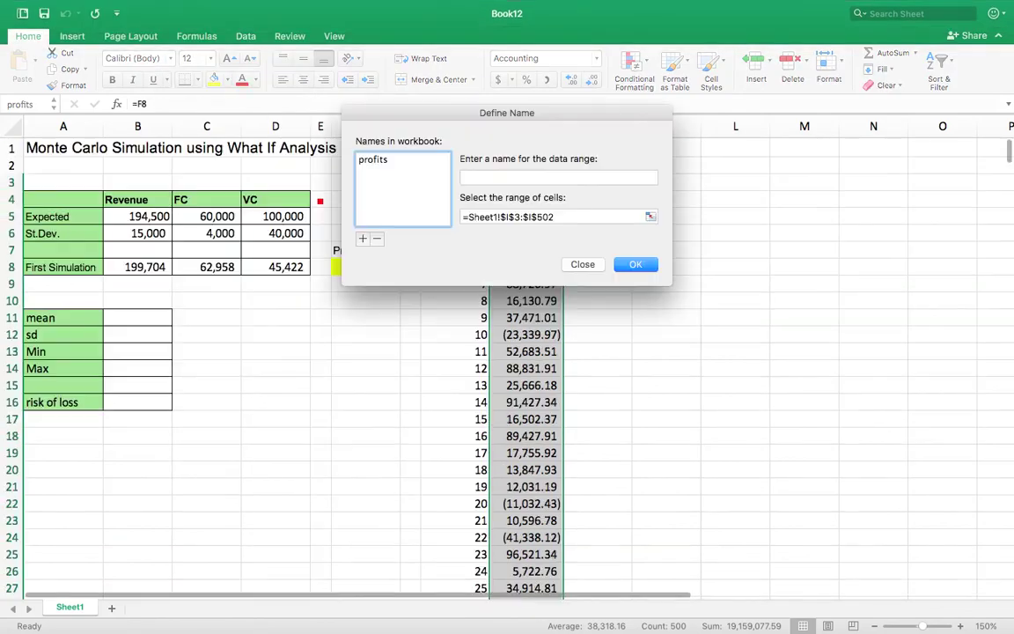
{"action": "left_click", "coordinate": [391, 162]}
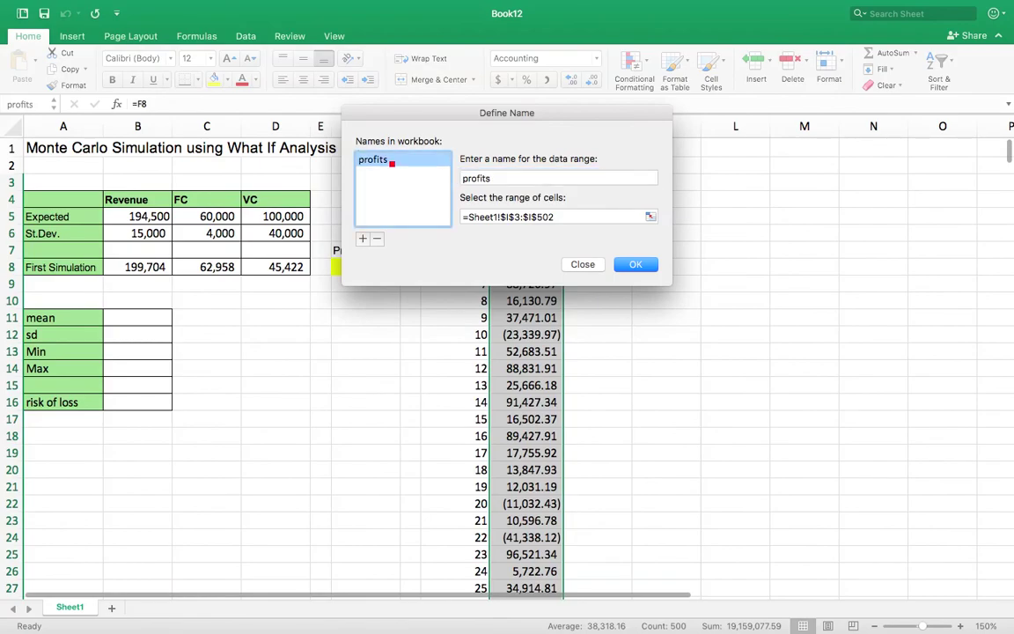
{"action": "left_click", "coordinate": [498, 180]}
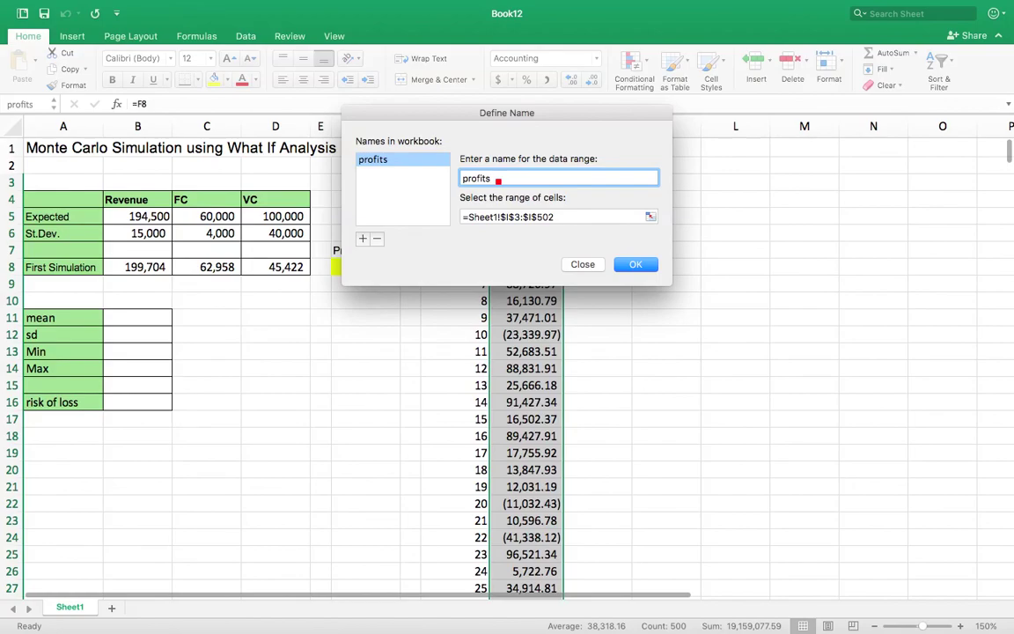
{"action": "type", "text": "2"}
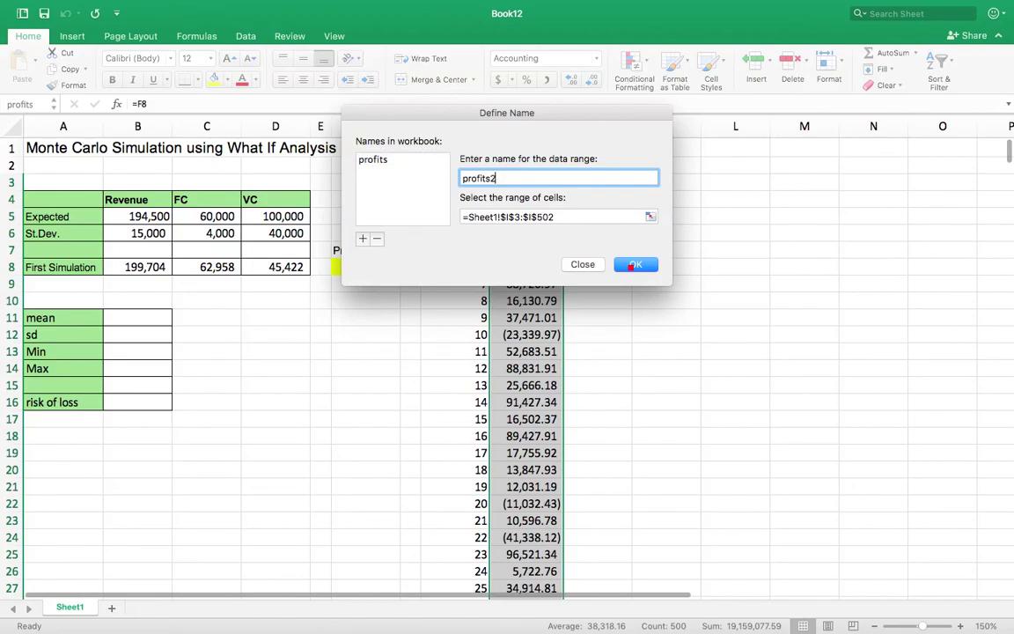
{"action": "left_click", "coordinate": [634, 265]}
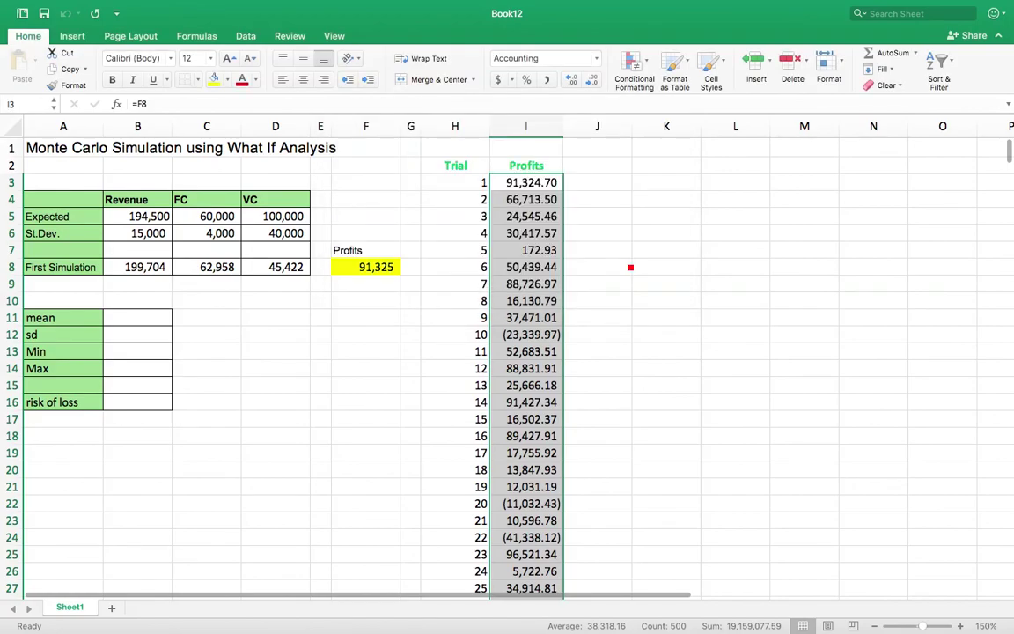
Enter =AVERAGE(profits2) in B11 and =STDEV(profits2) in B12
{"action": "left_click", "coordinate": [345, 345]}
{"action": "left_click", "coordinate": [160, 321]}
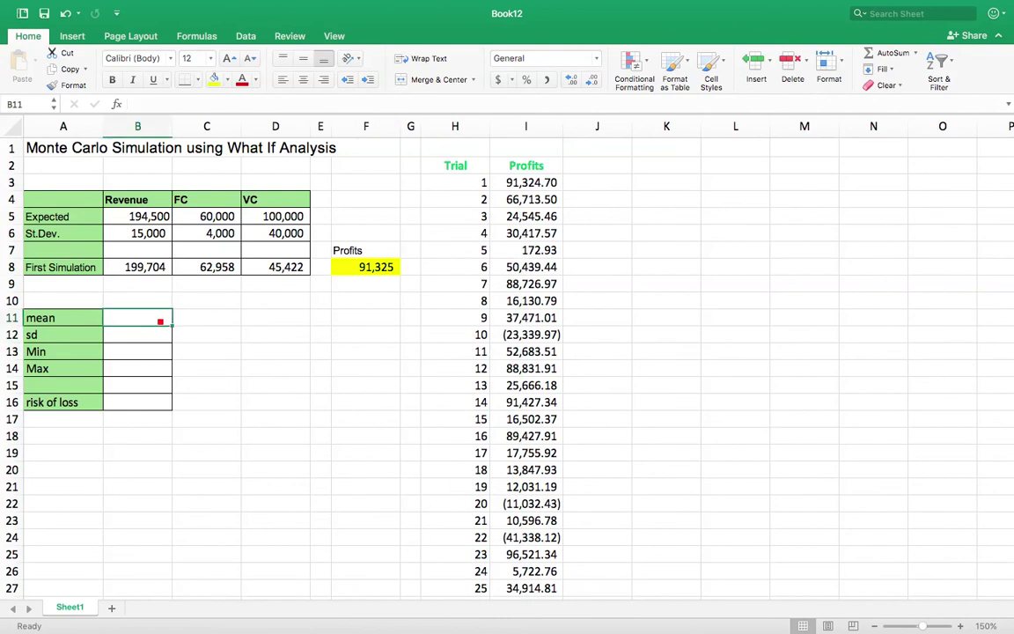
{"action": "type", "text": "=ave"}
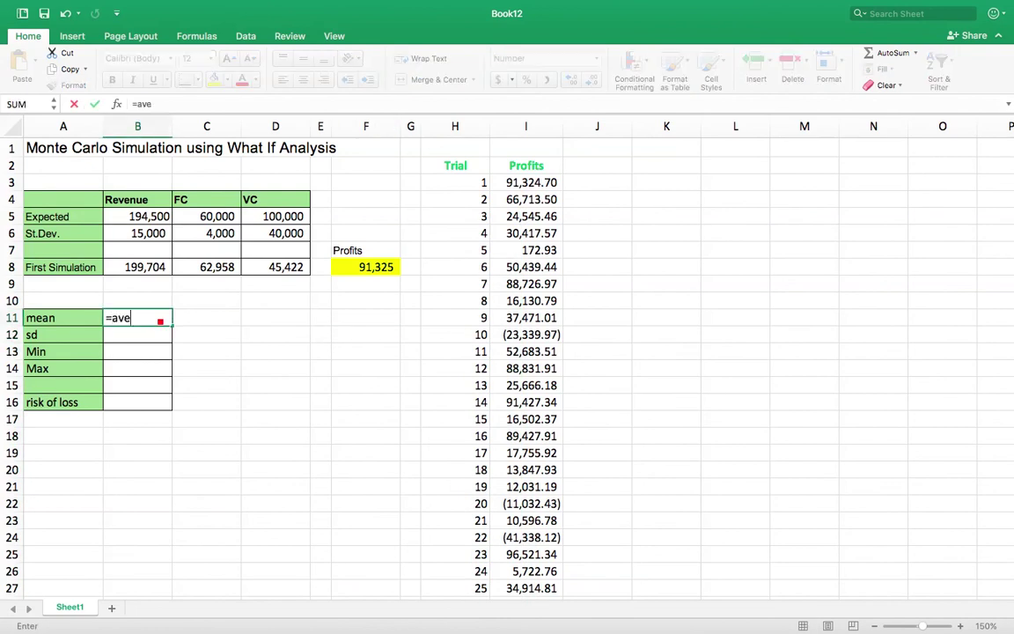
{"action": "type", "text": "rage("}
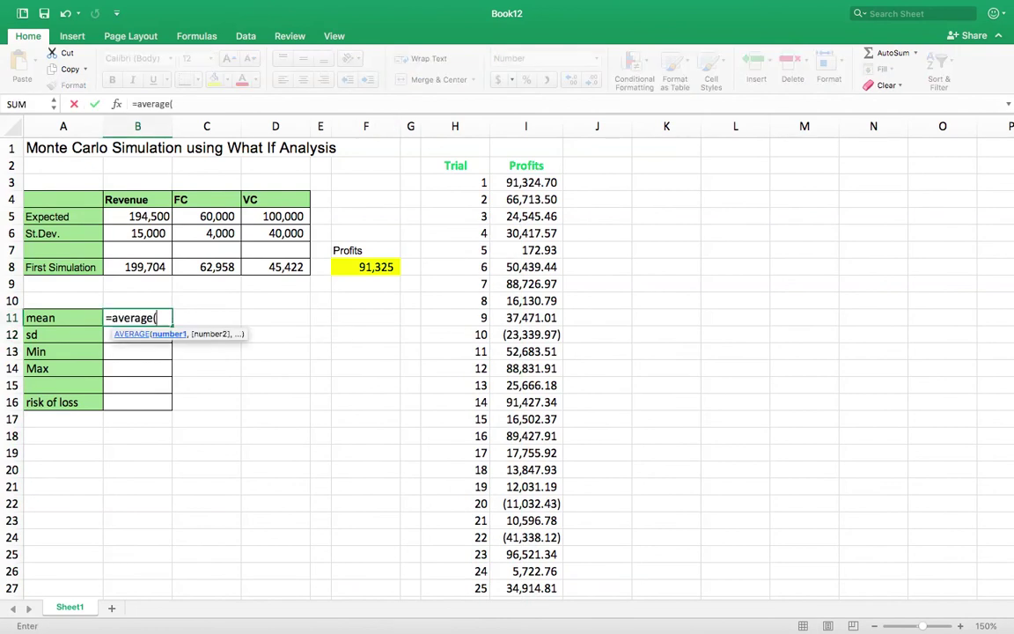
{"action": "type", "text": "profits"}
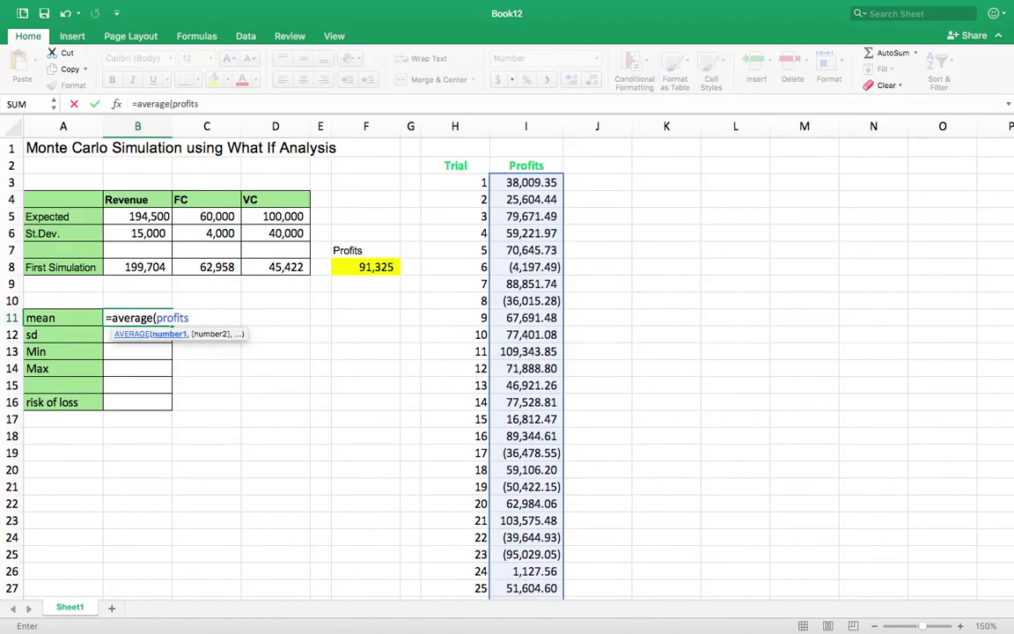
{"action": "type", "text": "2)"}
{"action": "key", "text": "Return"}
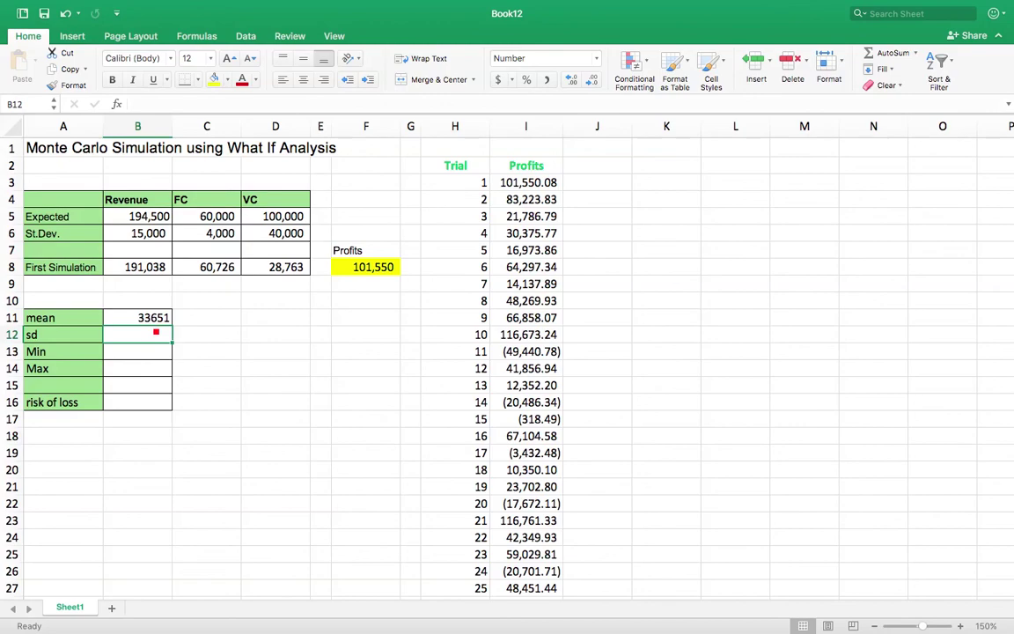
{"action": "type", "text": "="}
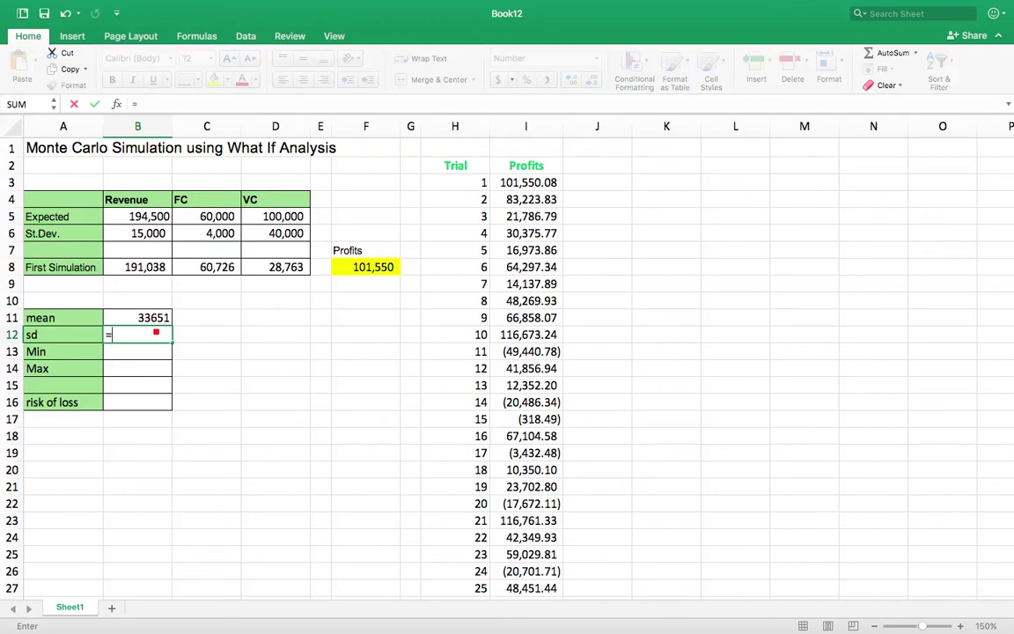
{"action": "type", "text": "stdev("}
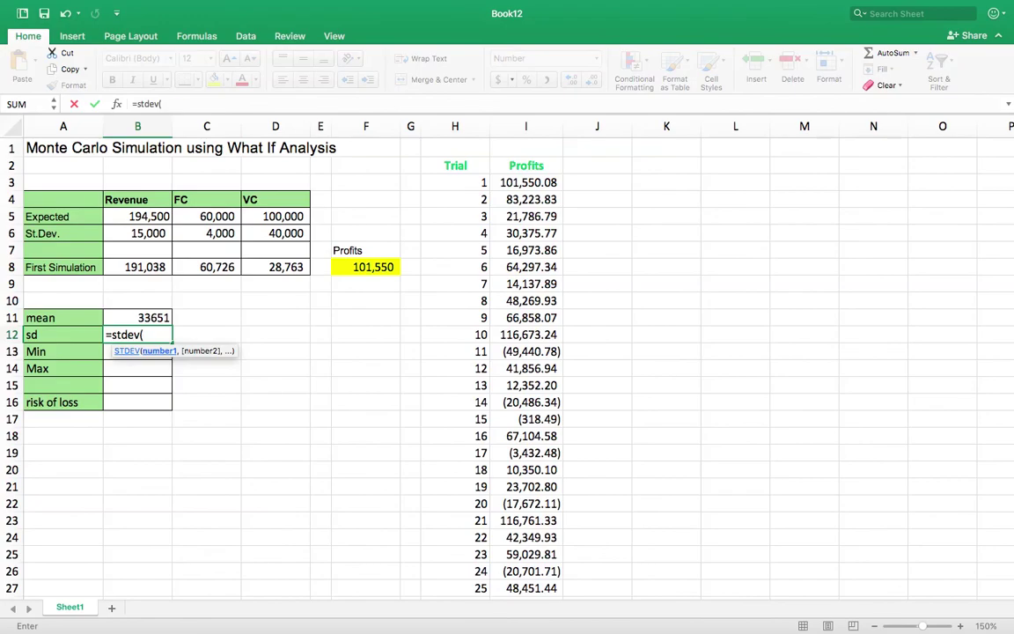
{"action": "type", "text": "profits2)"}
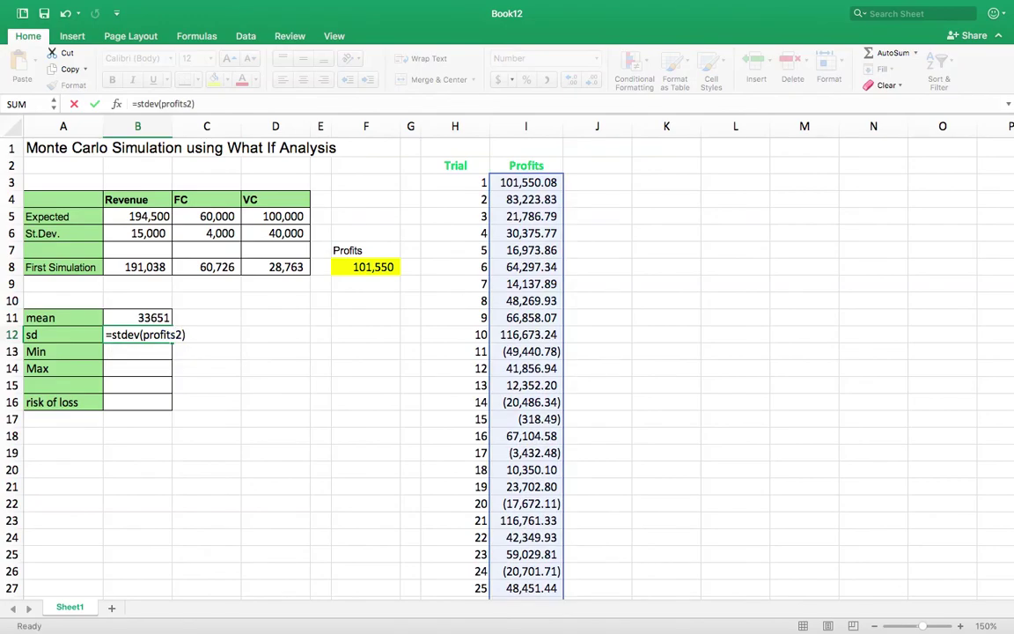
{"action": "key", "text": "Return"}
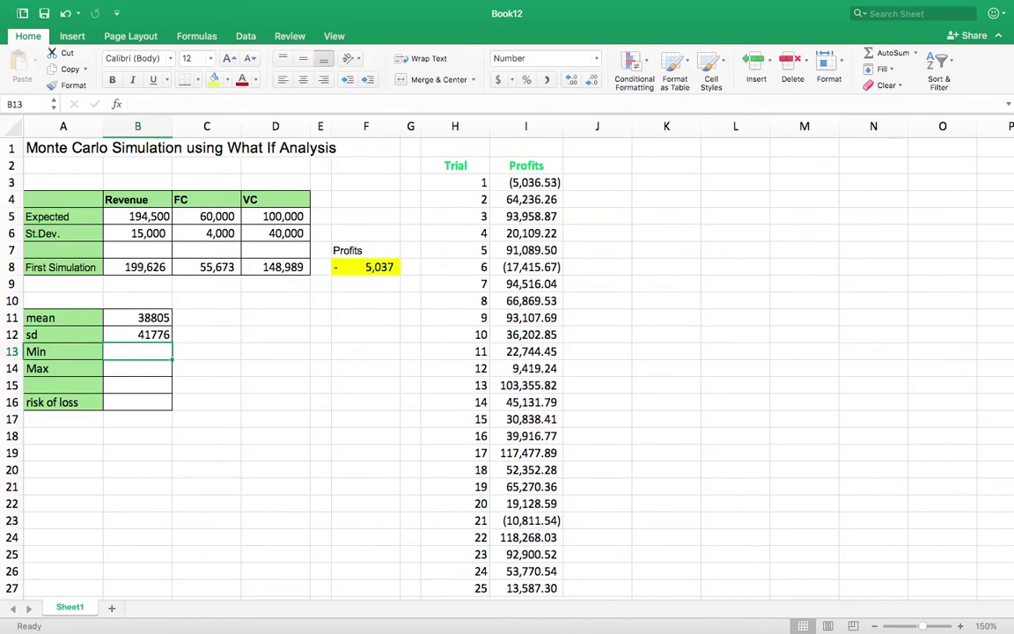
Enter =MIN(profits2) in B13 and =MAX(profits2) in B14
{"action": "type", "text": "="}
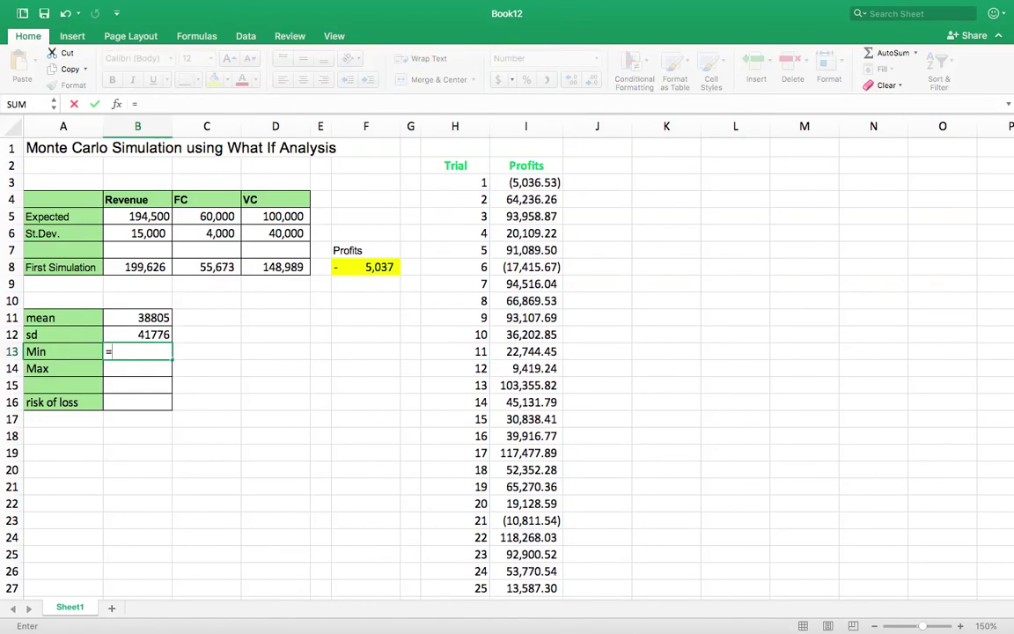
{"action": "type", "text": "min(prof"}
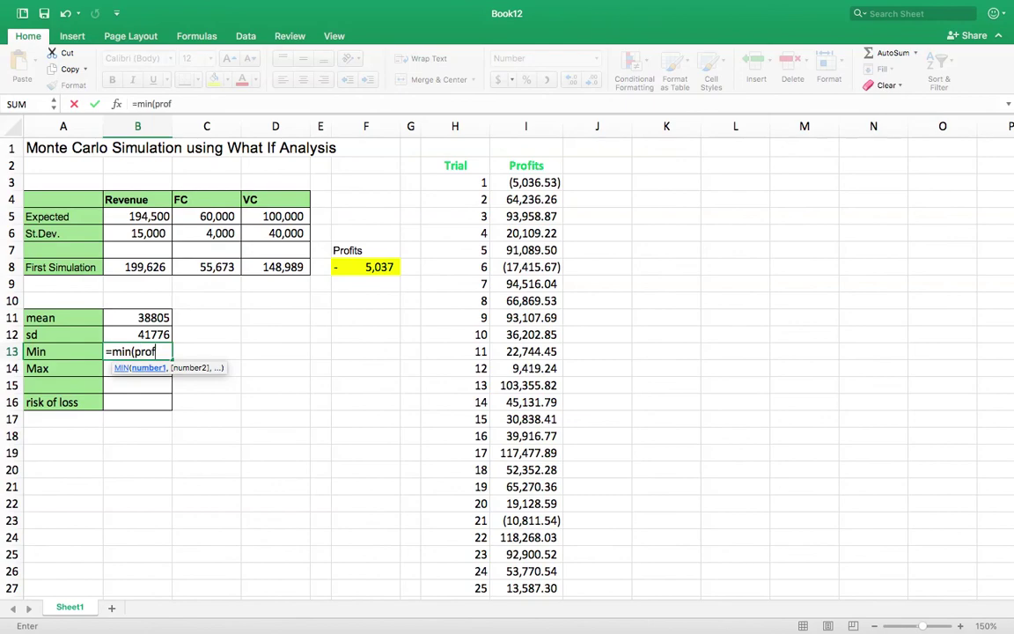
{"action": "type", "text": "its2)"}
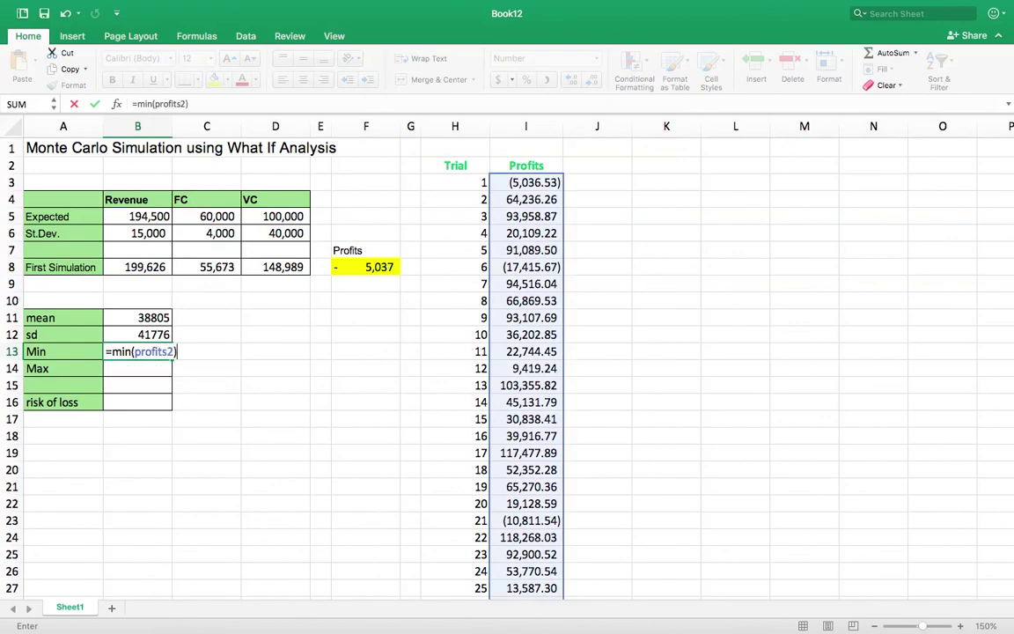
{"action": "key", "text": "Return"}
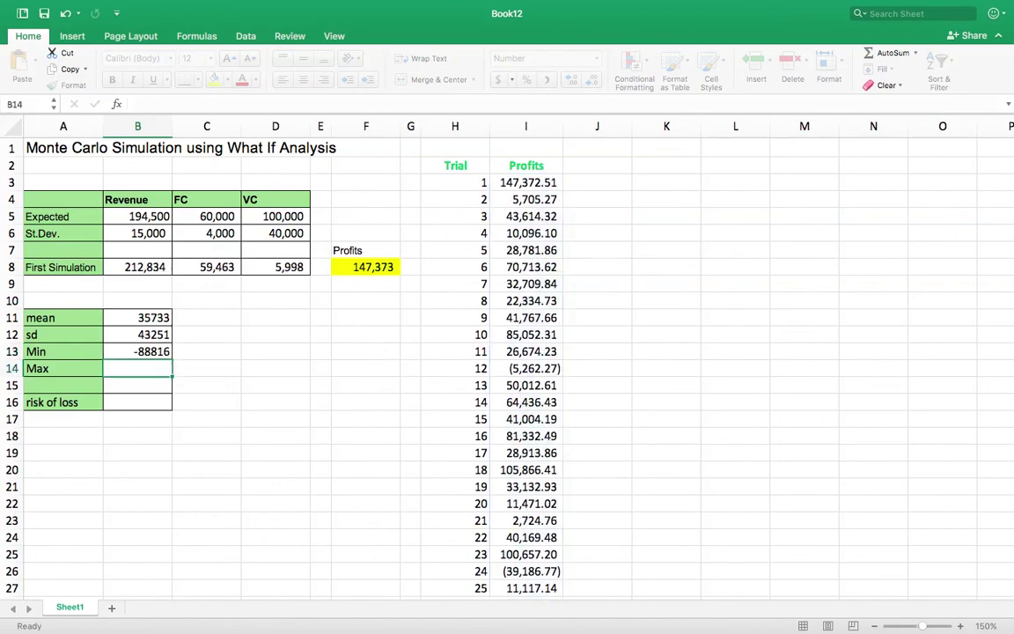
{"action": "type", "text": "=max("}
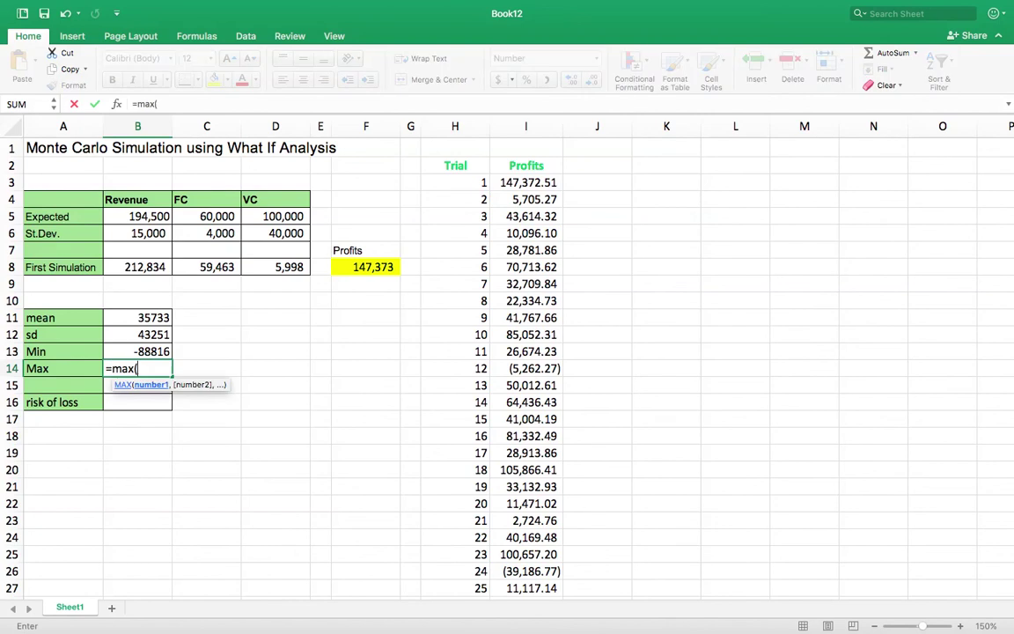
{"action": "type", "text": "profits"}
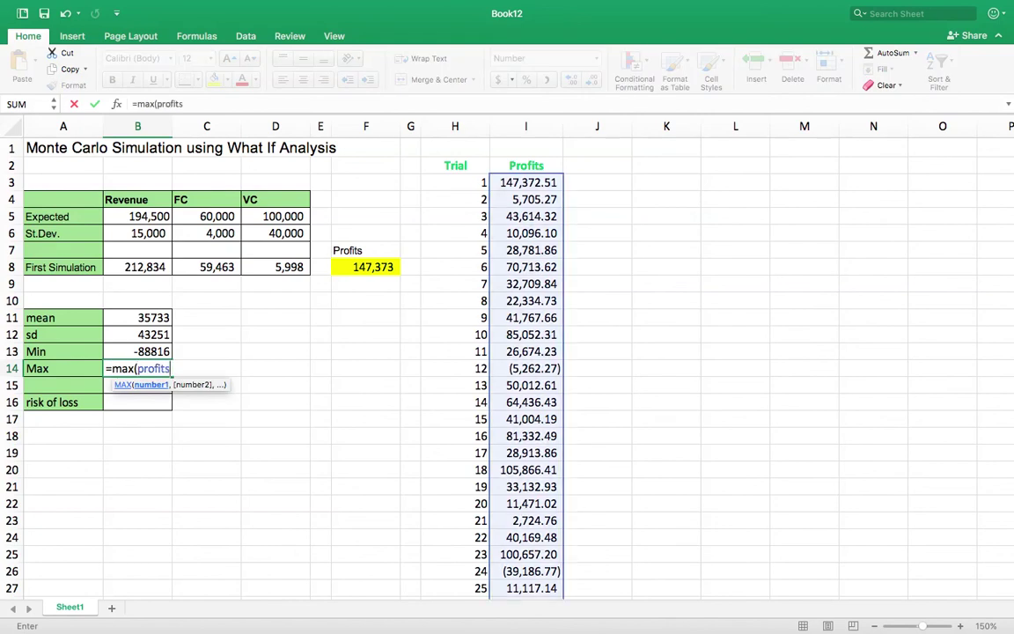
{"action": "type", "text": "2)"}
{"action": "key", "text": "Return"}
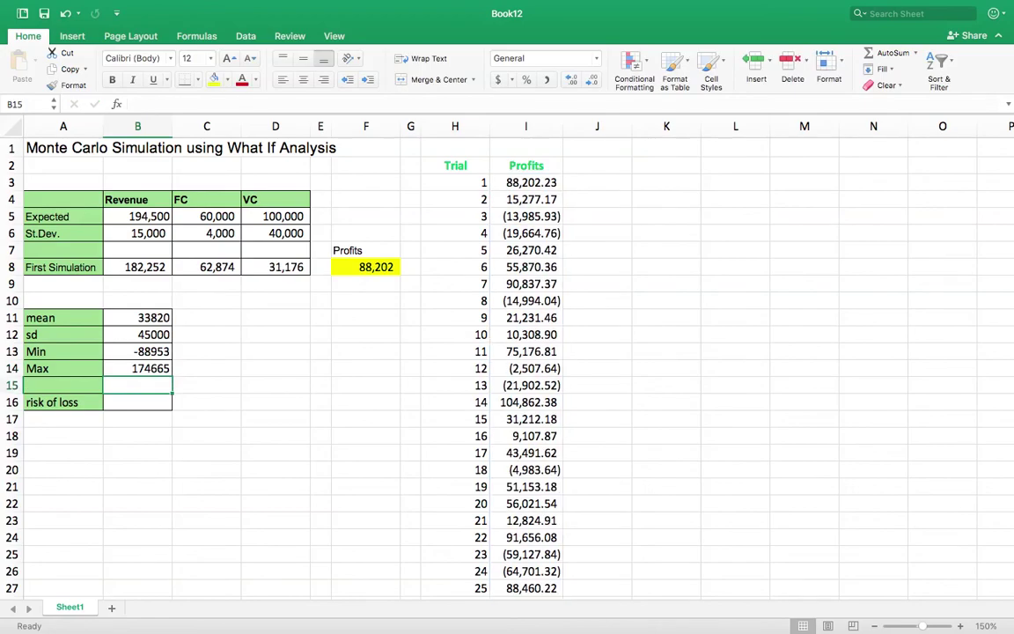
{"action": "left_click", "coordinate": [138, 401]}
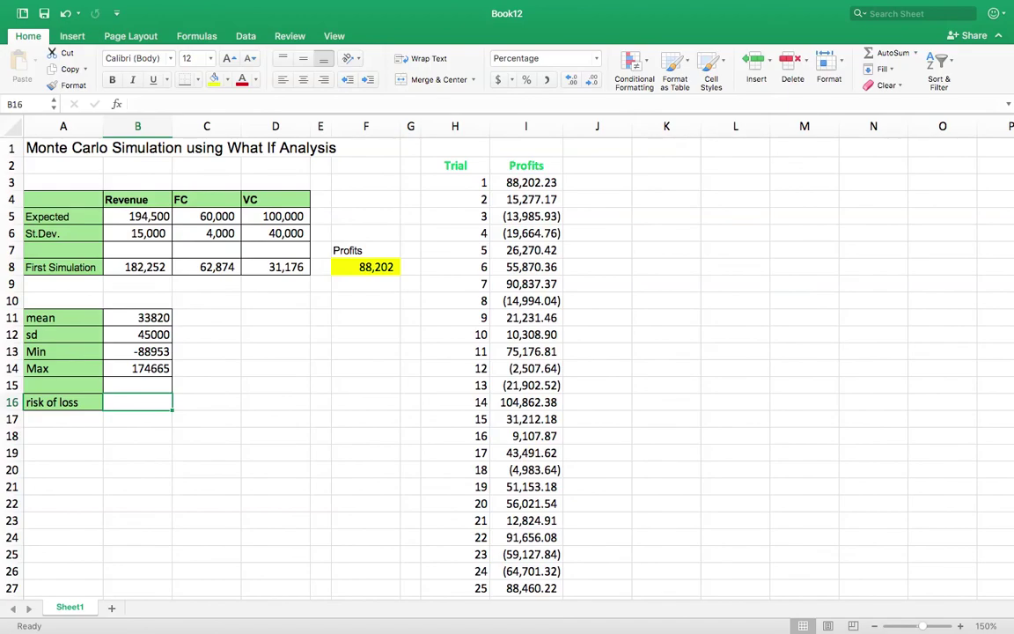
Enter =COUNTIF(profits2,"<0")/500 in B16 to show a 22% risk of loss
{"action": "type", "text": "=countif"}
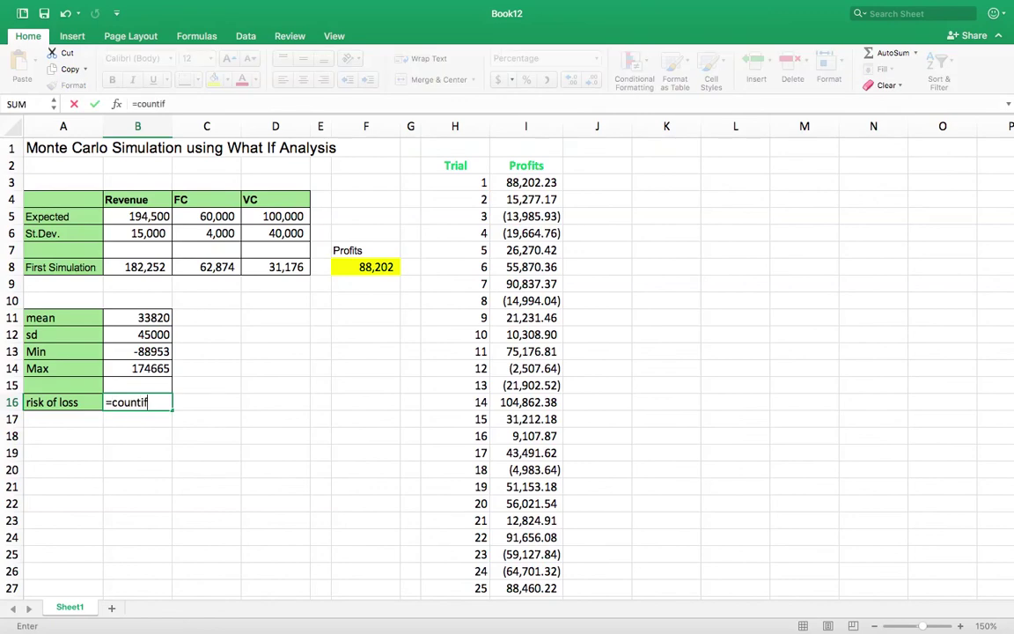
{"action": "type", "text": "(prof"}
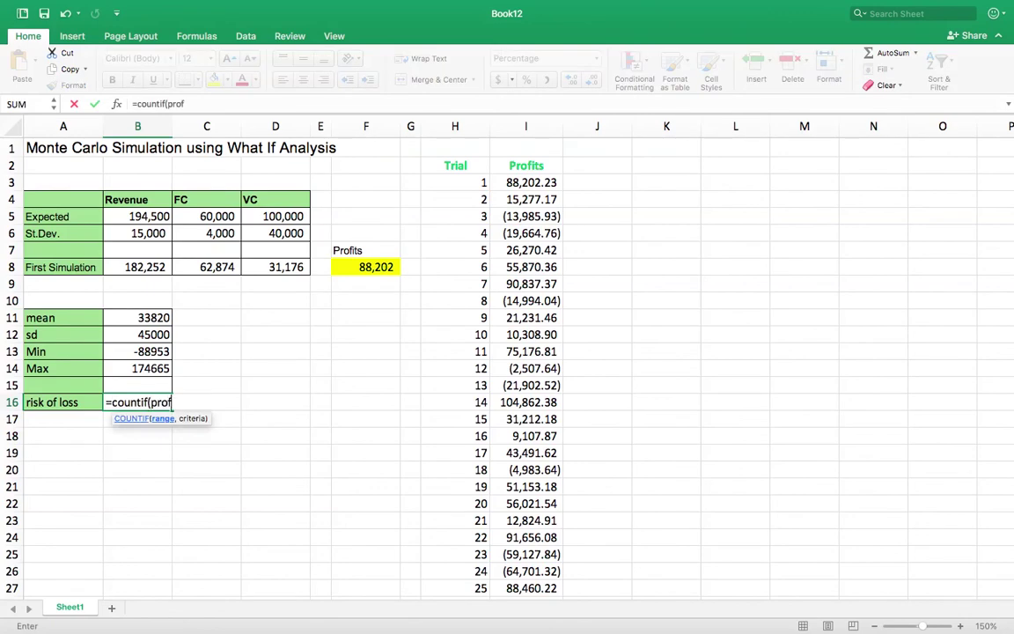
{"action": "type", "text": "its2"}
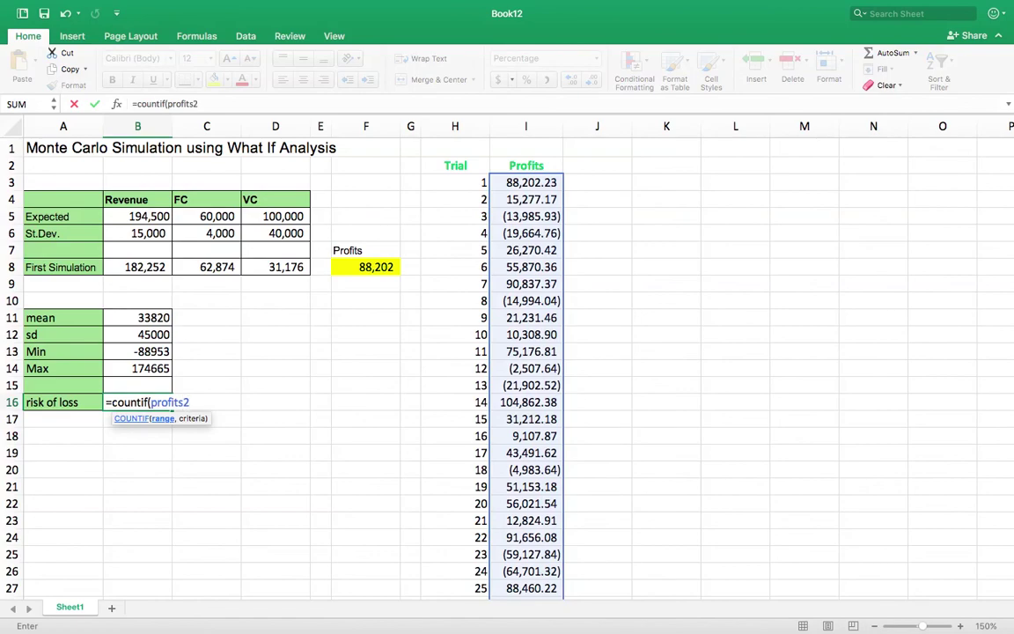
{"action": "type", "text": ",\"<0\")/"}
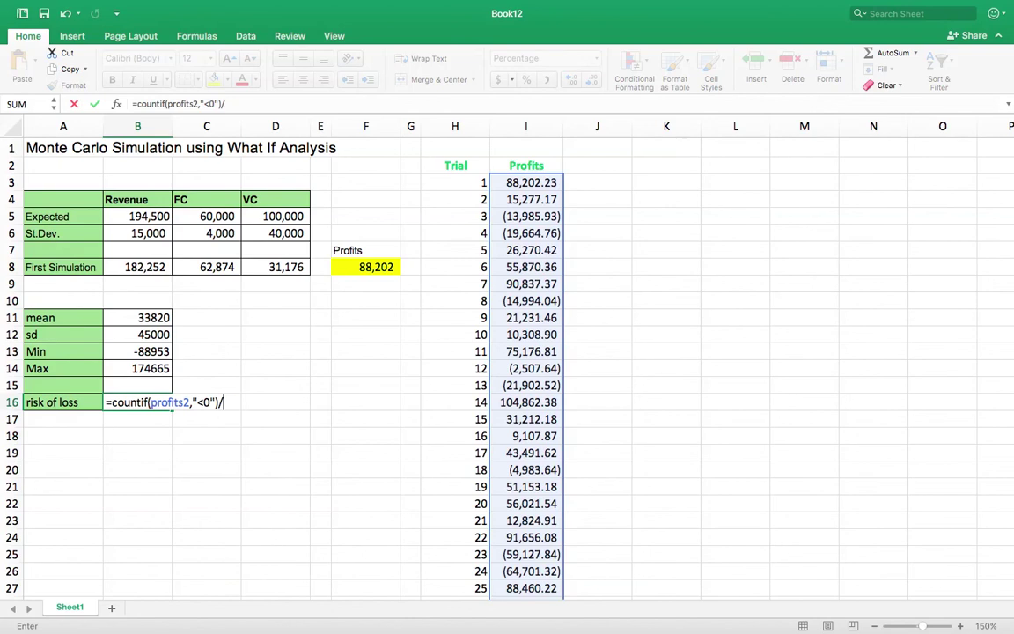
{"action": "type", "text": "500"}
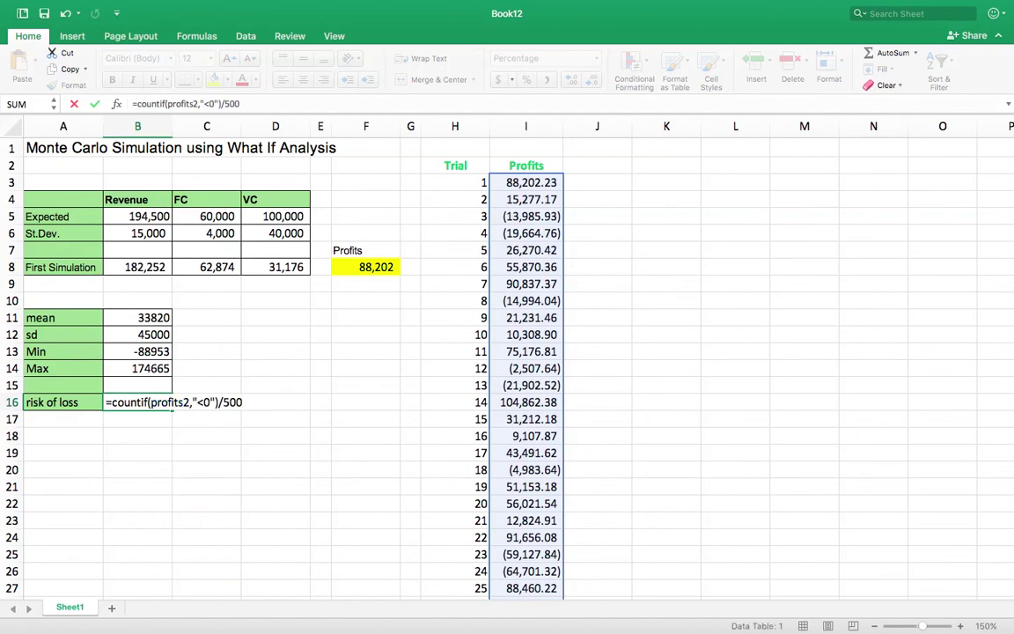
{"action": "key", "text": "Return"}
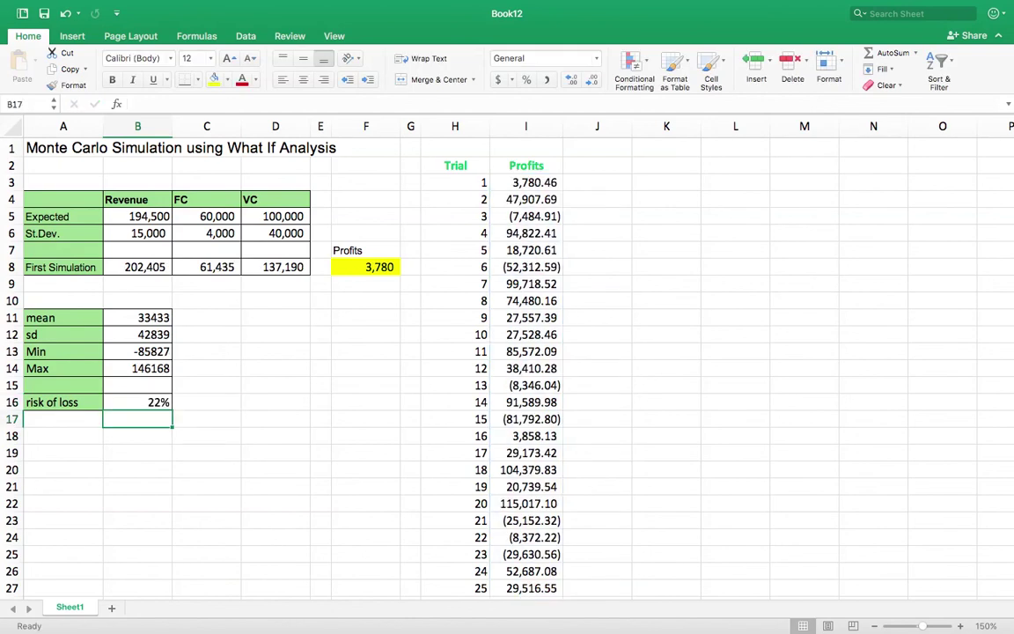
Run Calculate Now seven times until risk of loss reads 17% and mean 40000
{"action": "left_click", "coordinate": [137, 402]}
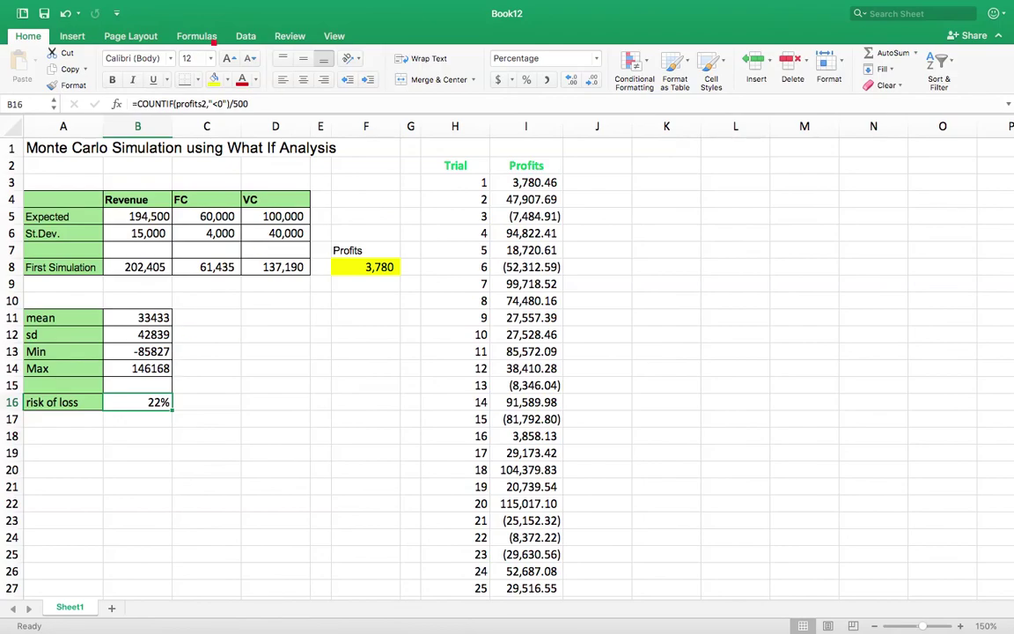
{"action": "left_click", "coordinate": [208, 38]}
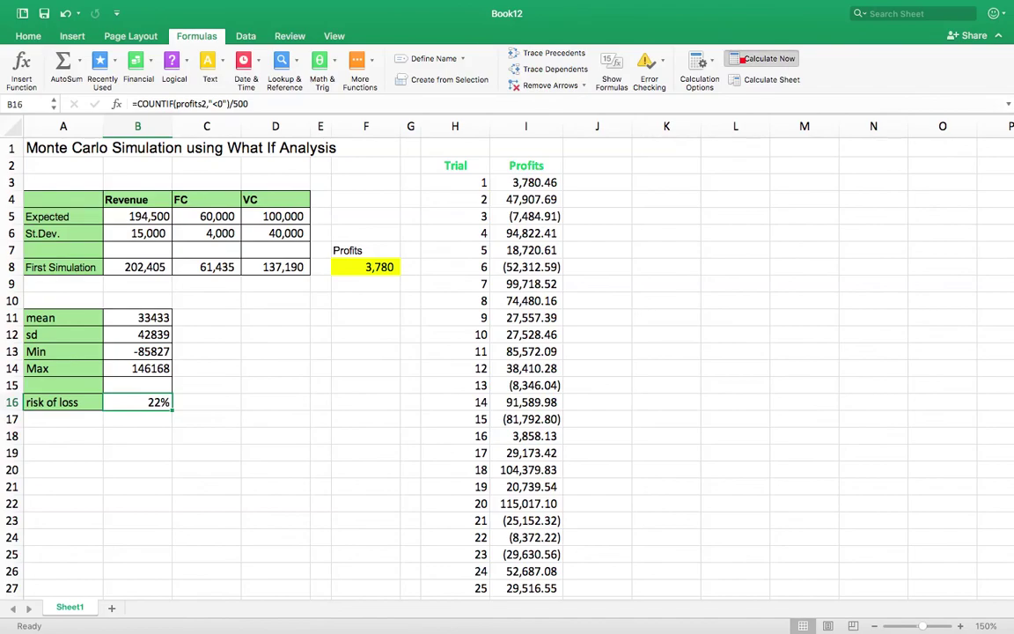
{"action": "left_click", "coordinate": [743, 59]}
{"action": "left_click", "coordinate": [742, 59]}
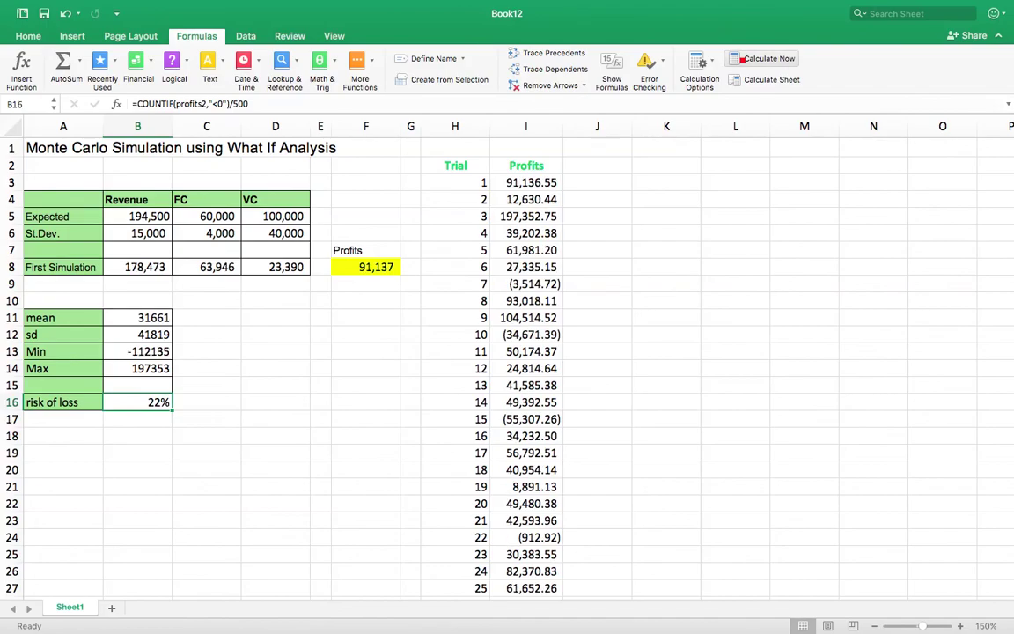
{"action": "left_click", "coordinate": [742, 59]}
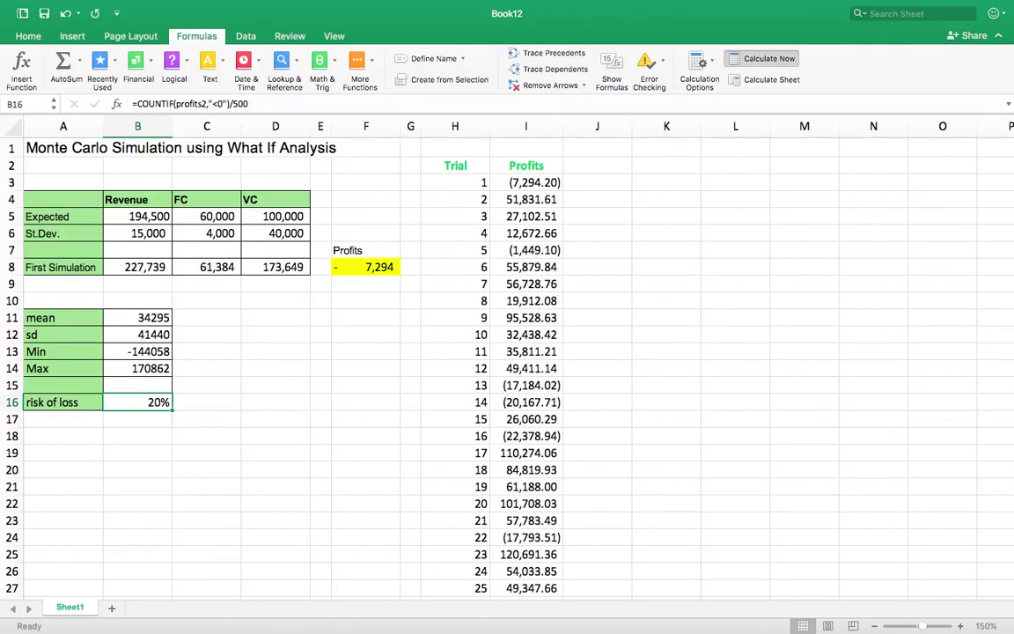
{"action": "left_click", "coordinate": [742, 59]}
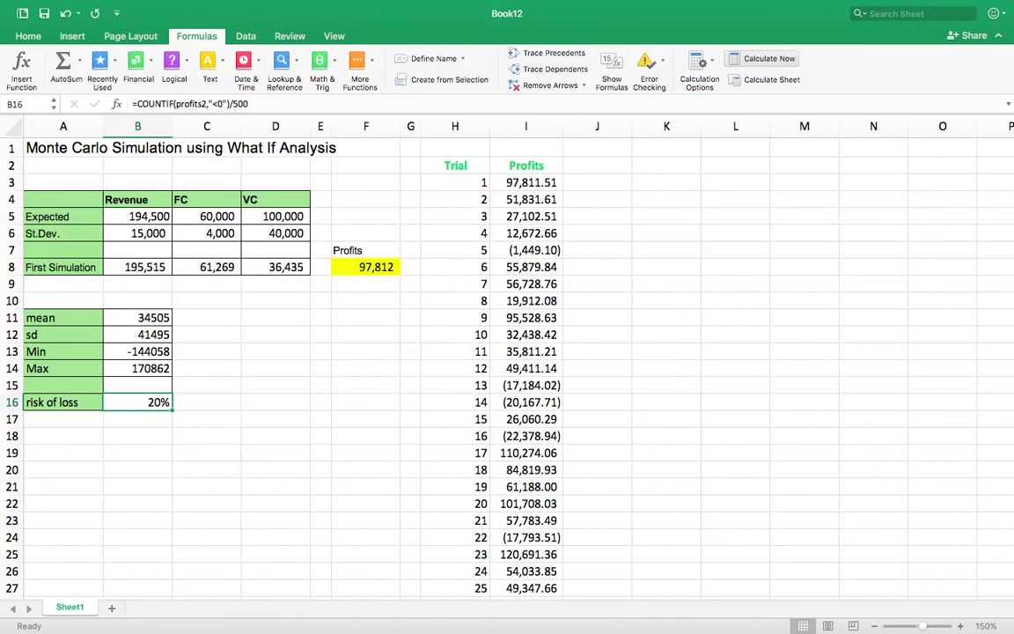
{"action": "left_click", "coordinate": [742, 59]}
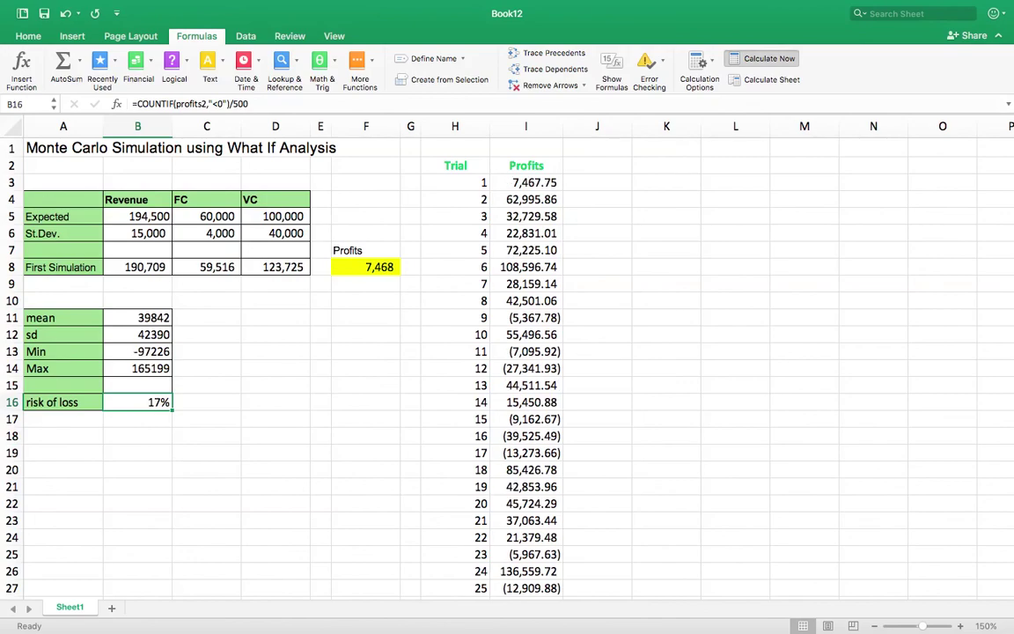
{"action": "left_click", "coordinate": [742, 59]}
{"action": "left_click", "coordinate": [742, 59]}
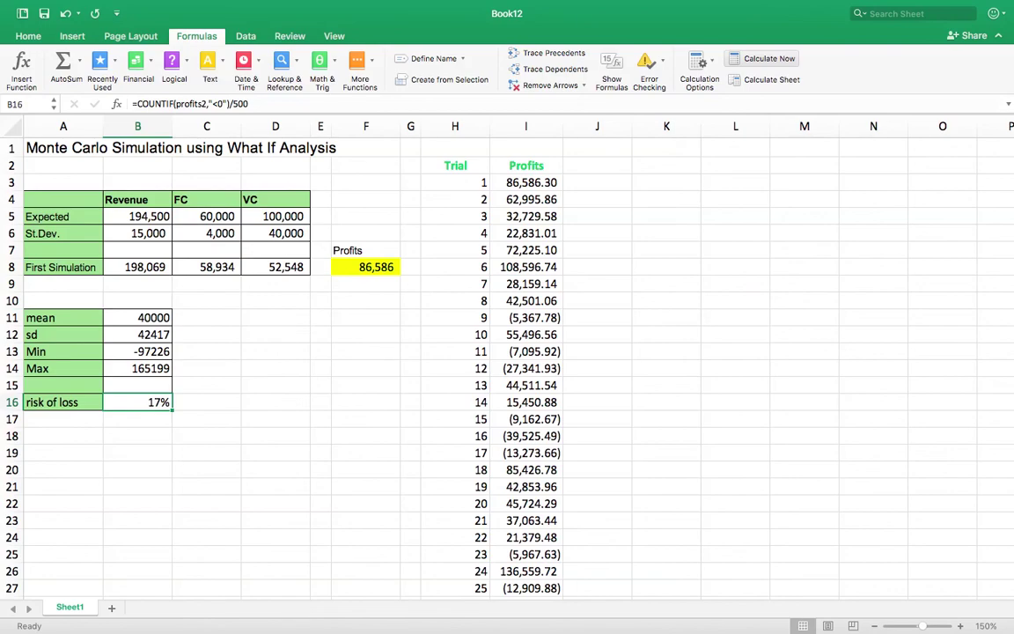